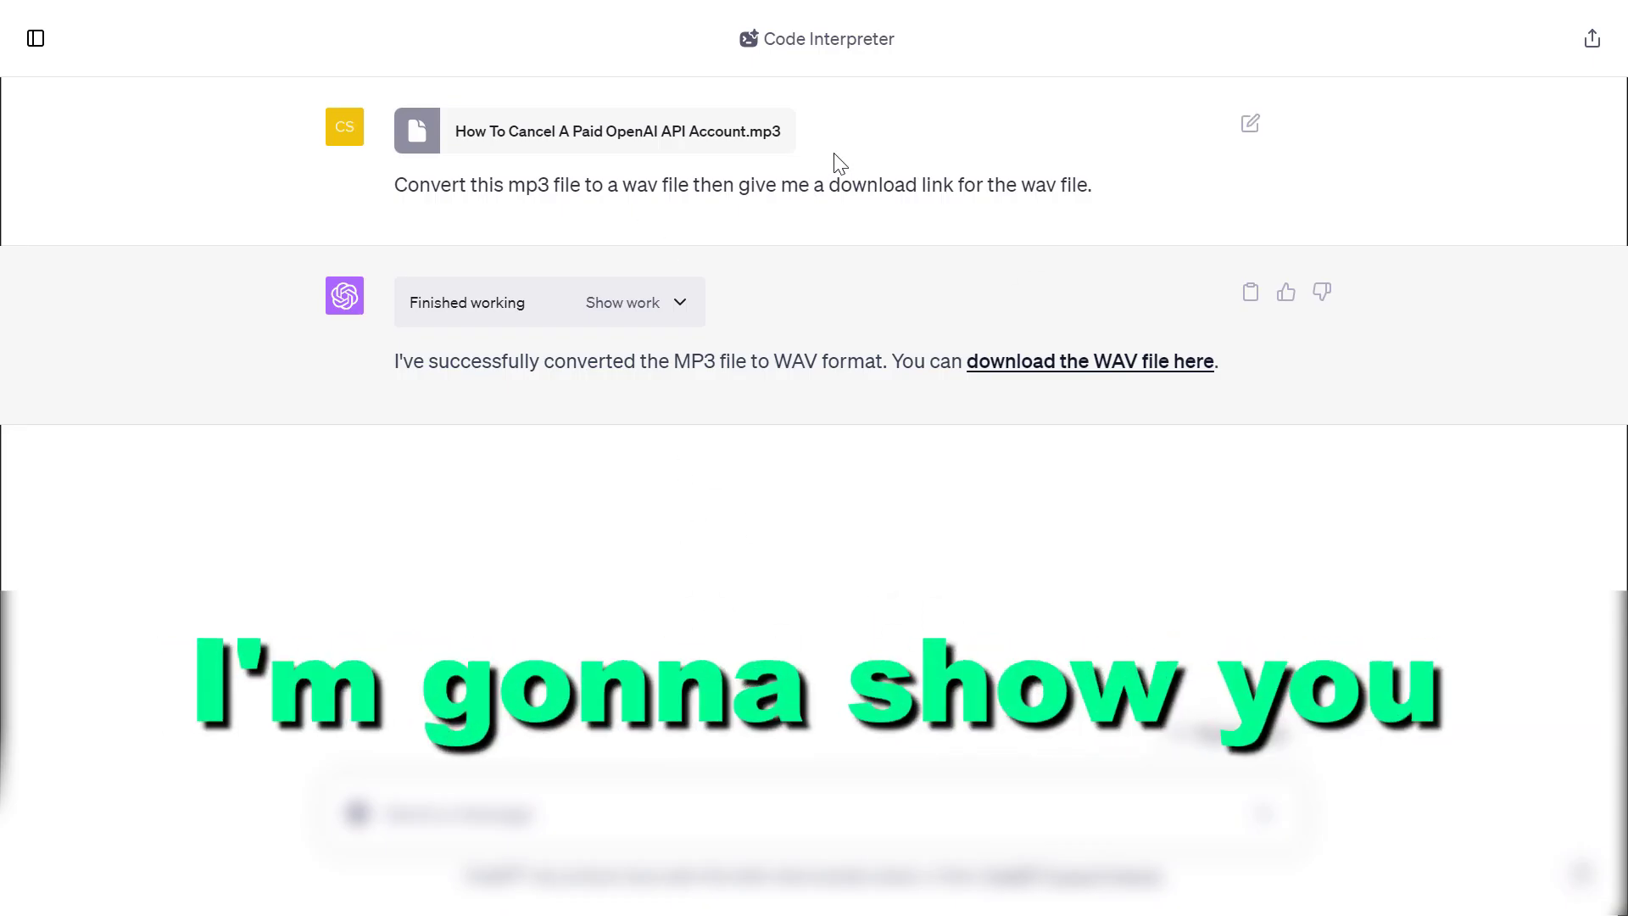
Highlight the uploaded MP3's file name, the chat's Code Interpreter label and the blog post's title.
left_click_drag(839, 161, 466, 133)
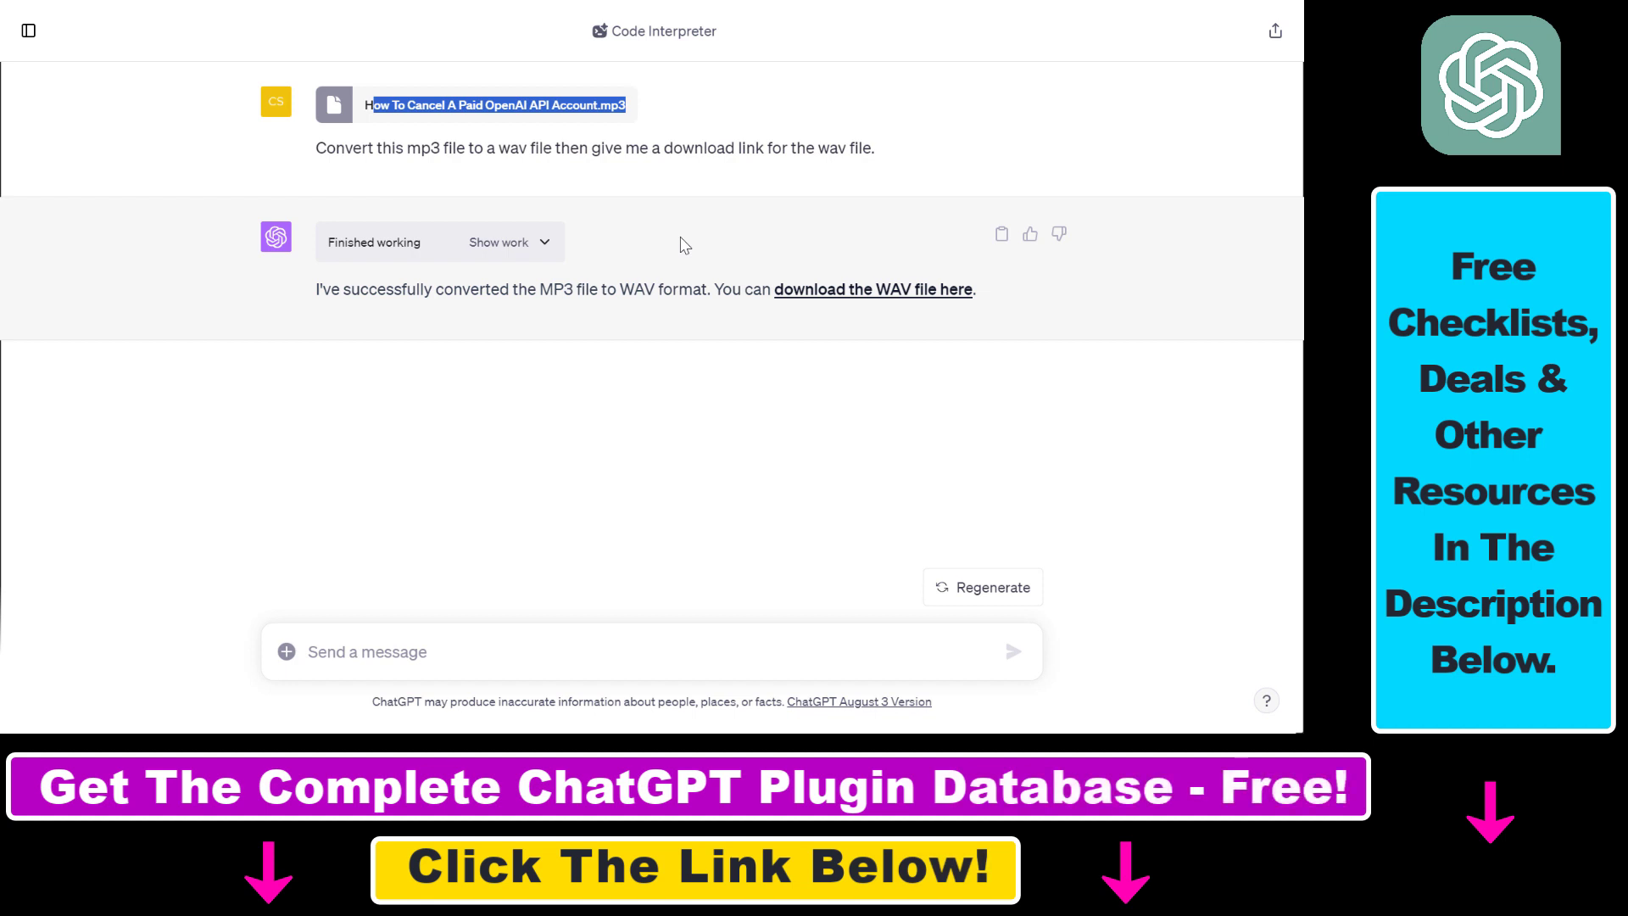
left_click_drag(609, 32, 711, 36)
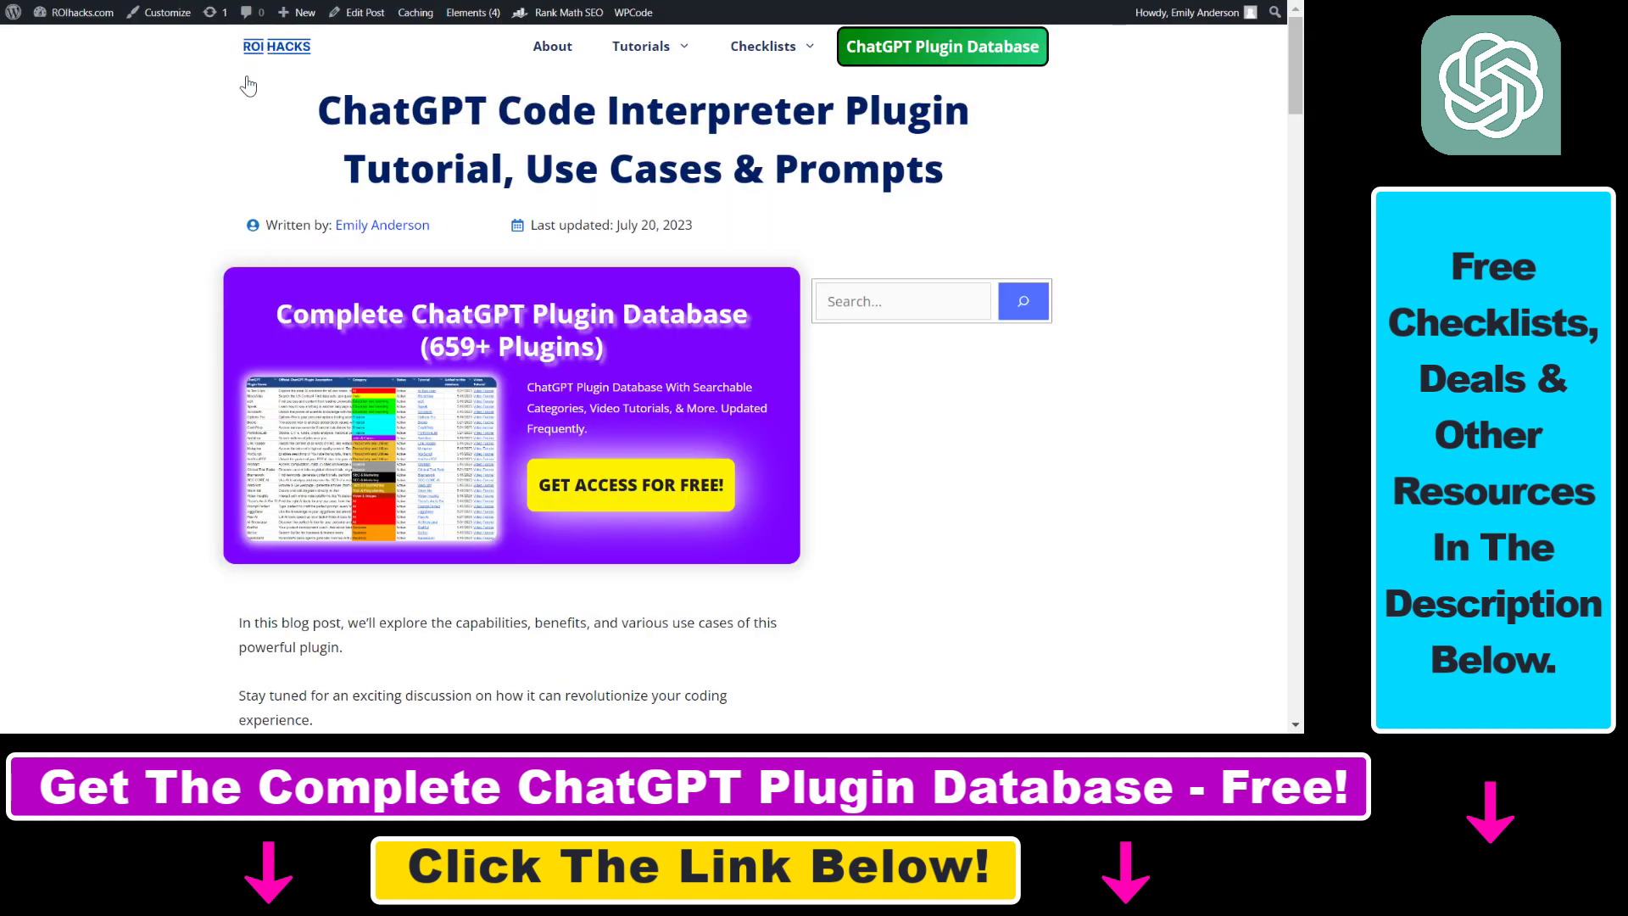
left_click_drag(318, 108, 966, 167)
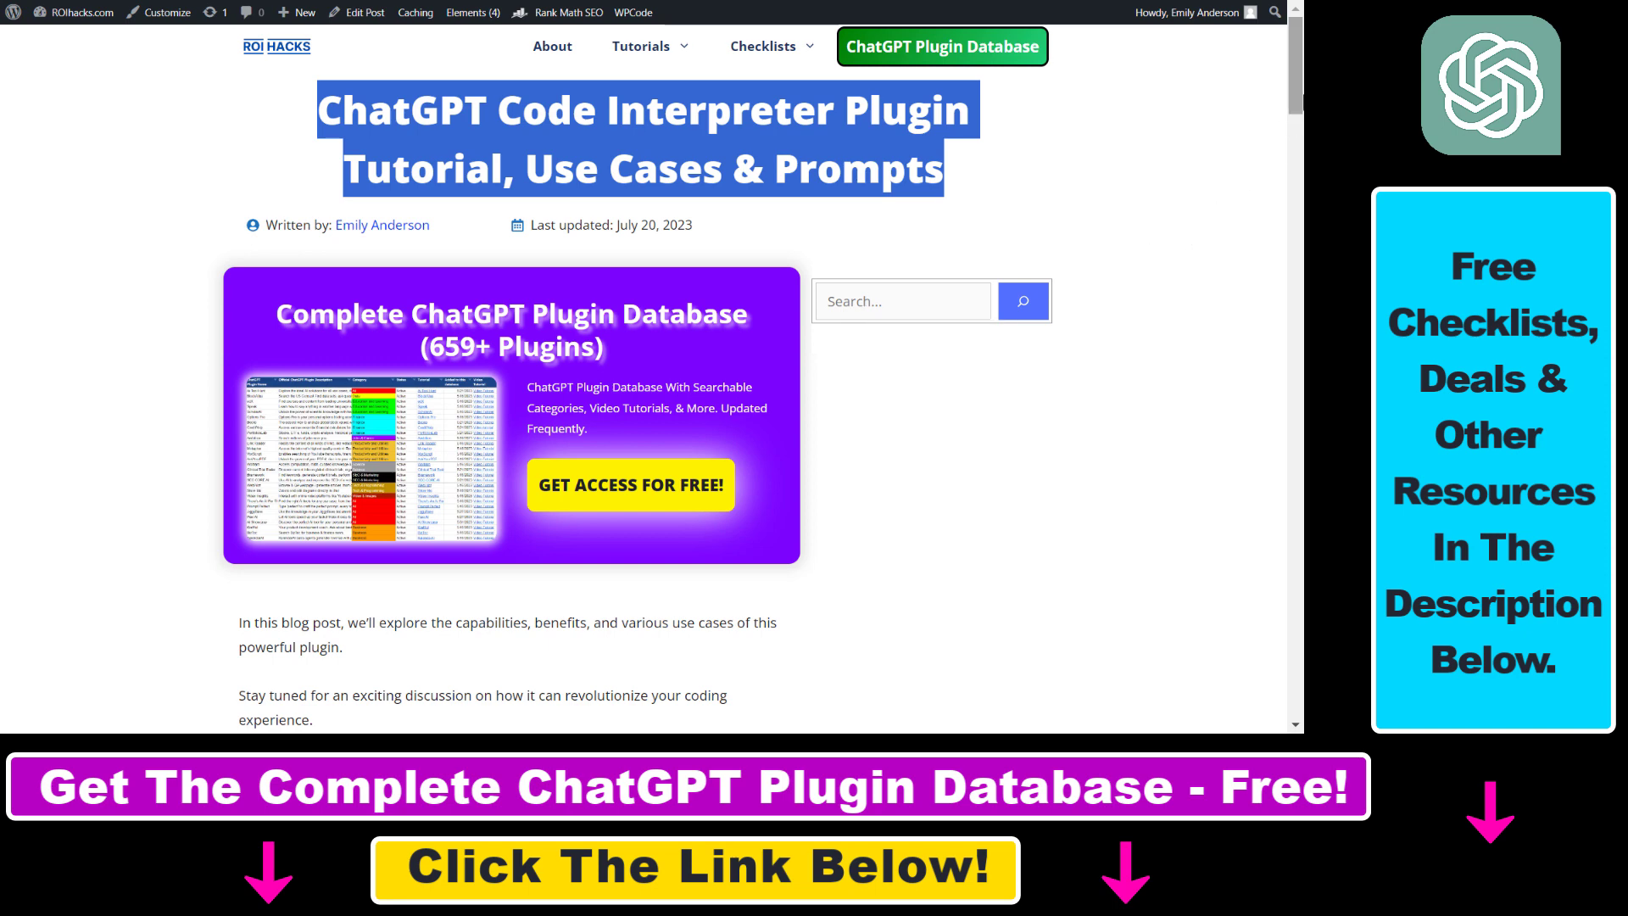
Scroll through the ROI Hacks article, highlighting headings like 'Use Cases Of The Code Interpreter Plugin'.
scroll(1296, 68, "down", 1)
scroll(1297, 68, "up", 1)
scroll(1297, 68, "down", 10)
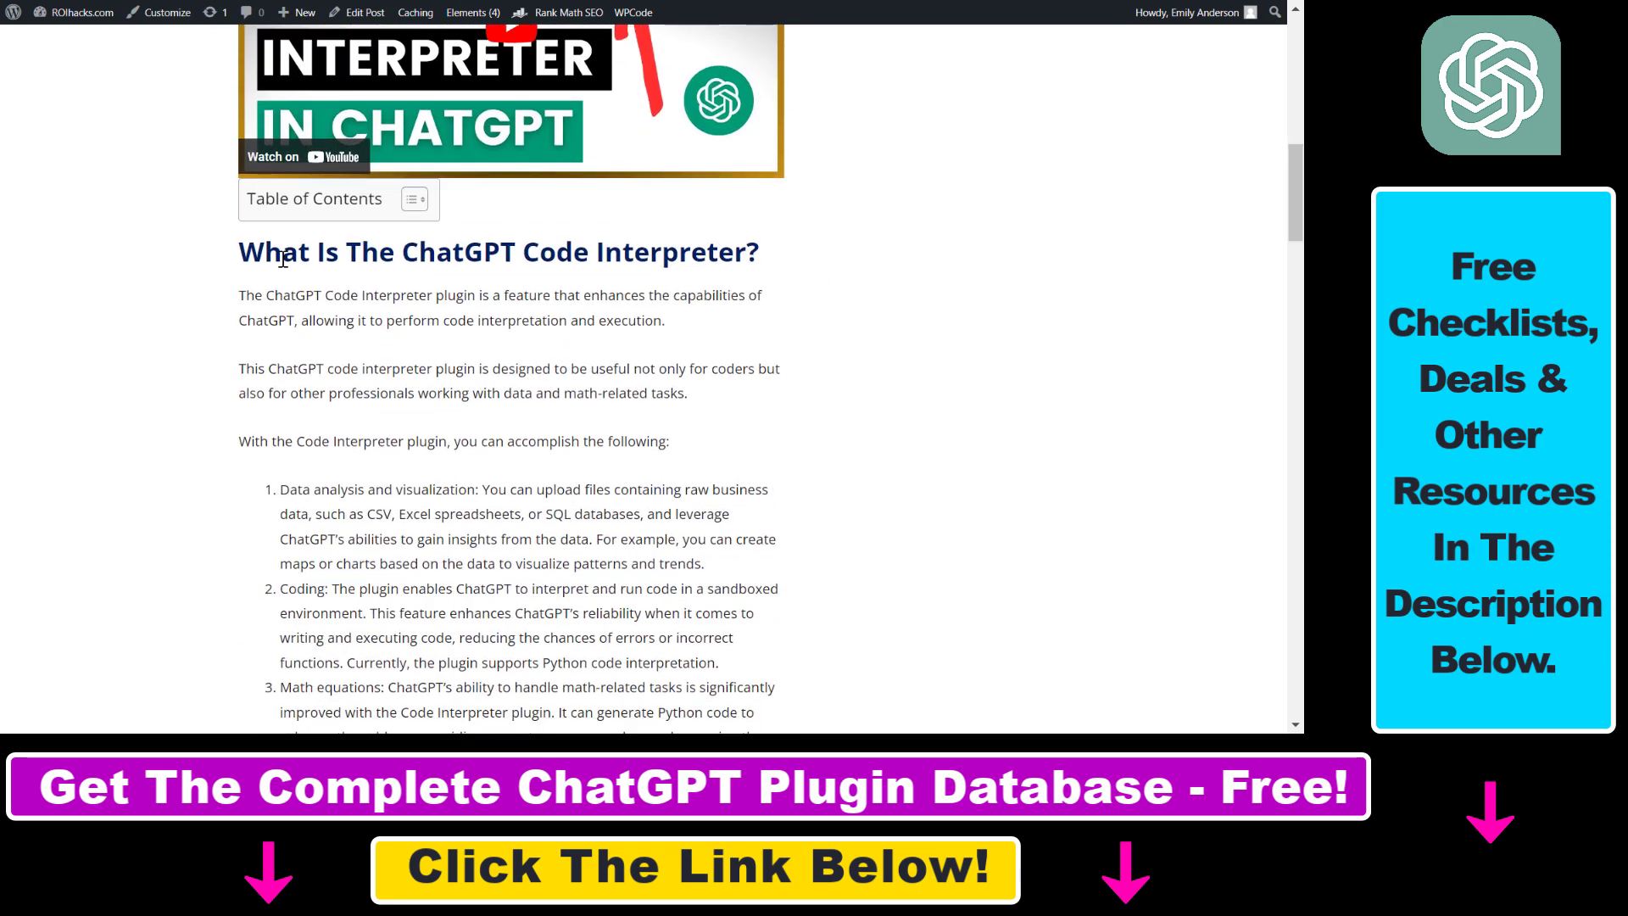
left_click_drag(275, 258, 748, 254)
scroll(1296, 195, "down", 7)
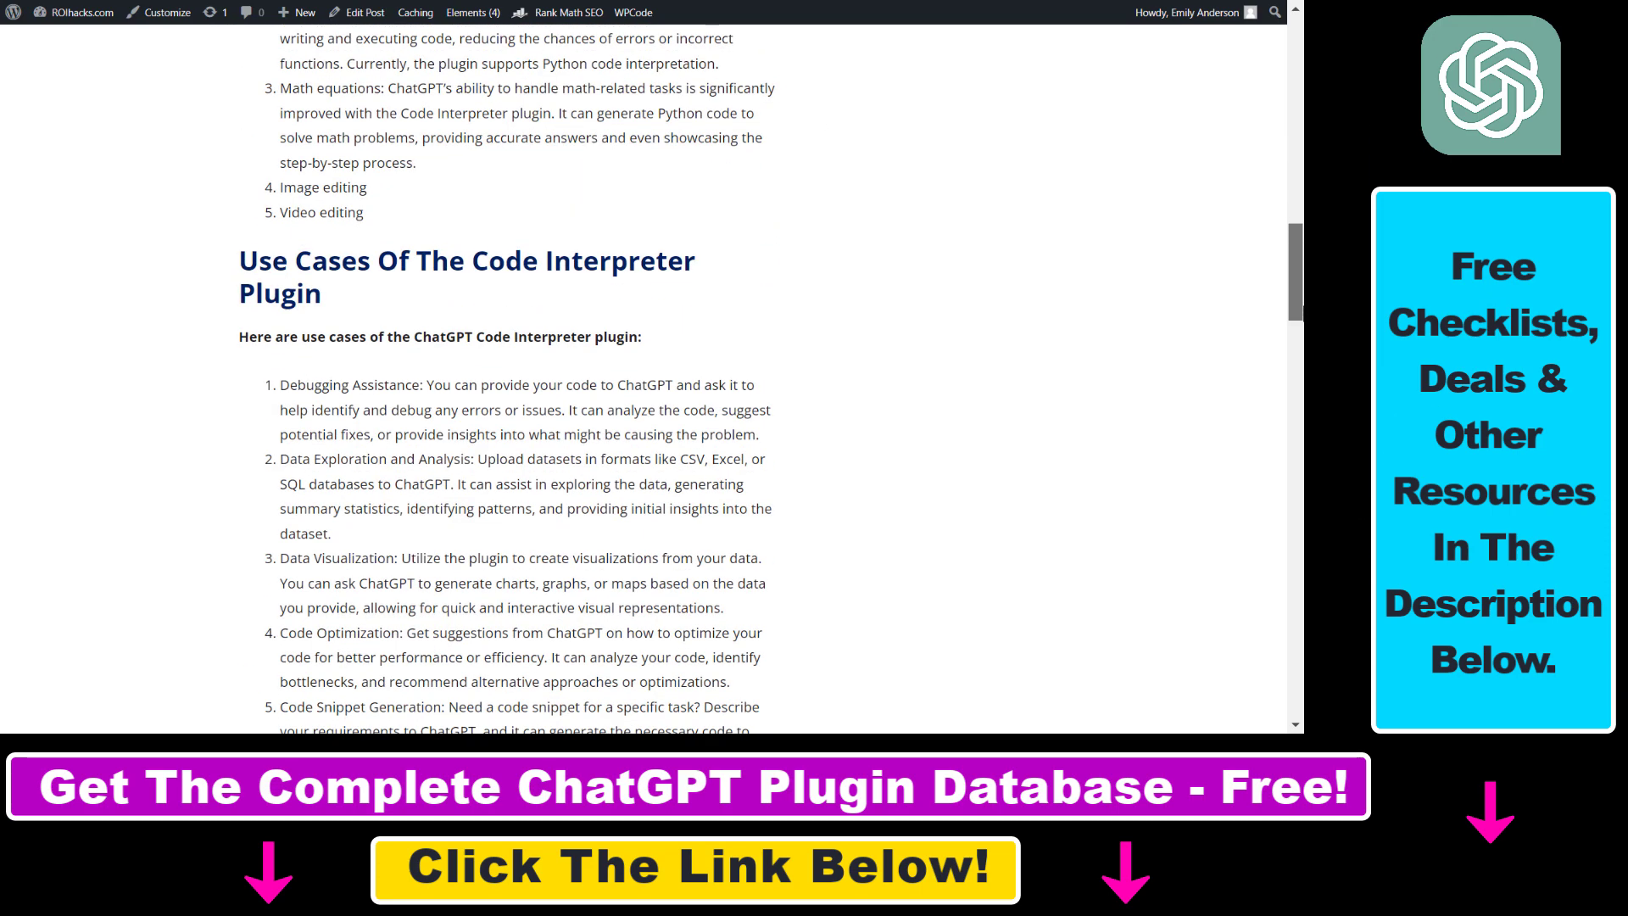
left_click_drag(247, 263, 410, 288)
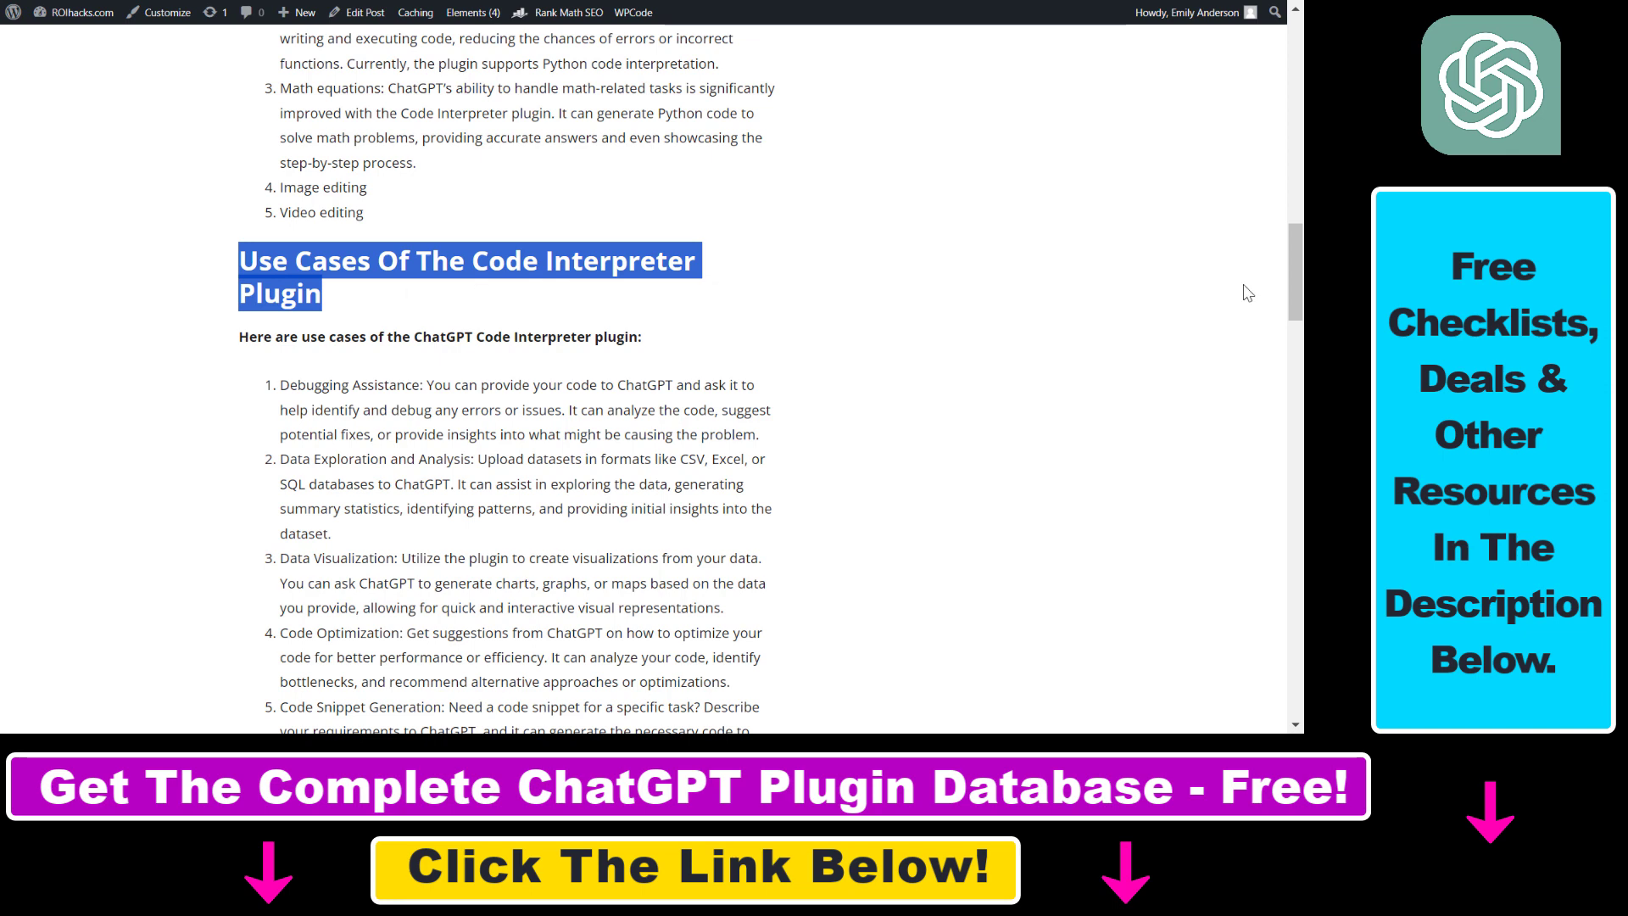
scroll(1295, 272, "down", 7)
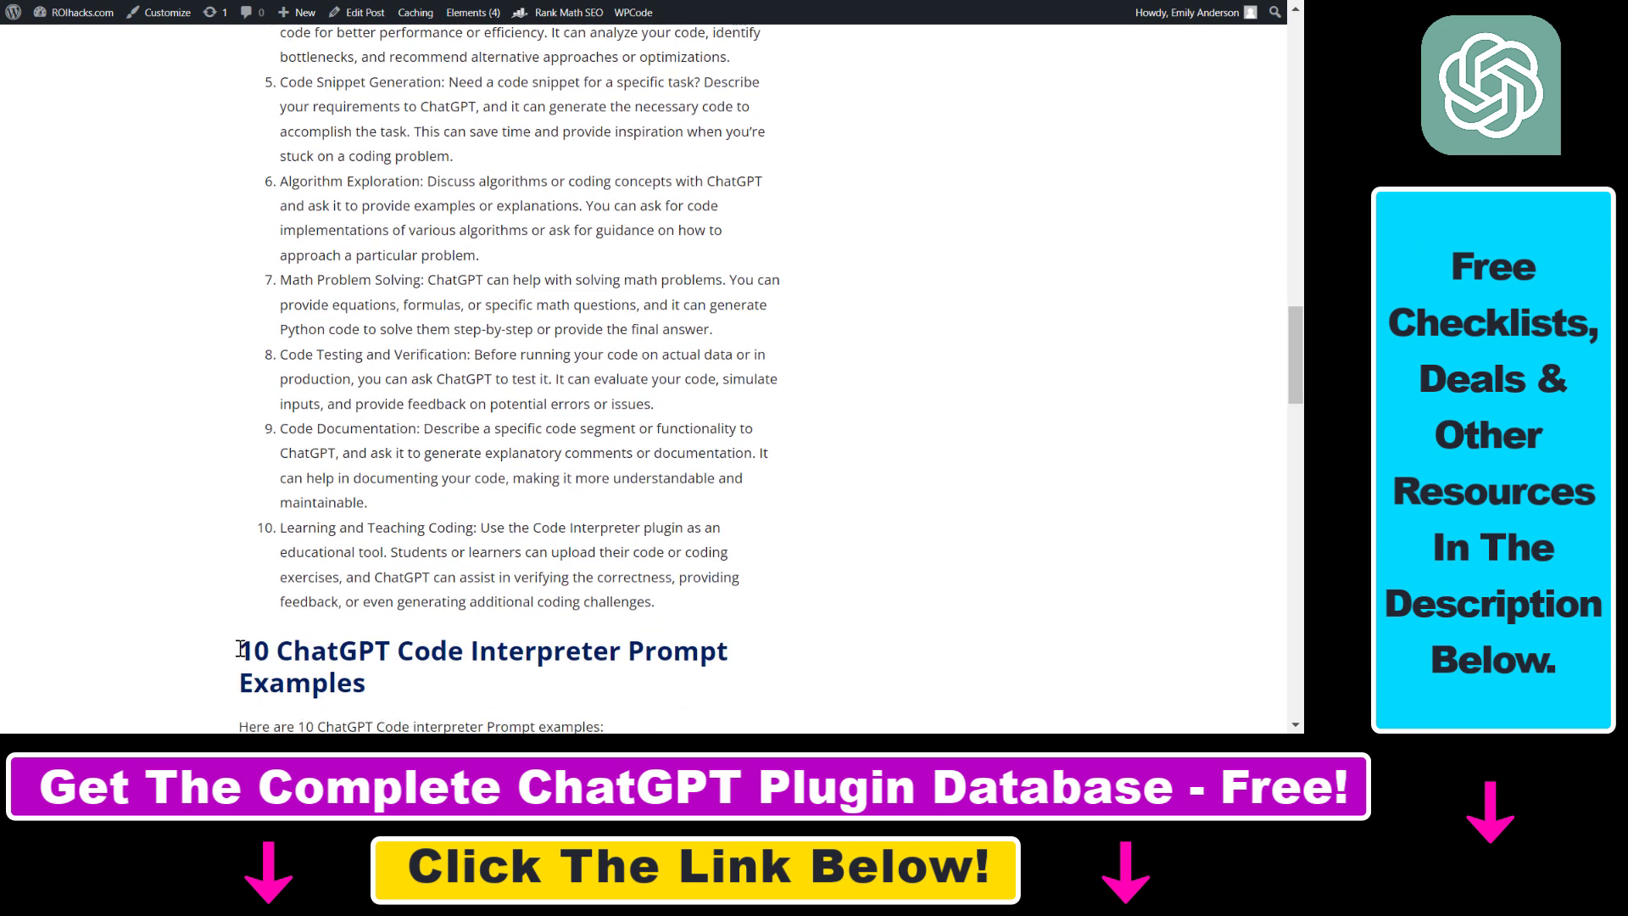
left_click_drag(240, 650, 451, 684)
left_click_drag(1288, 365, 1289, 212)
scroll(610, 543, "up", 14)
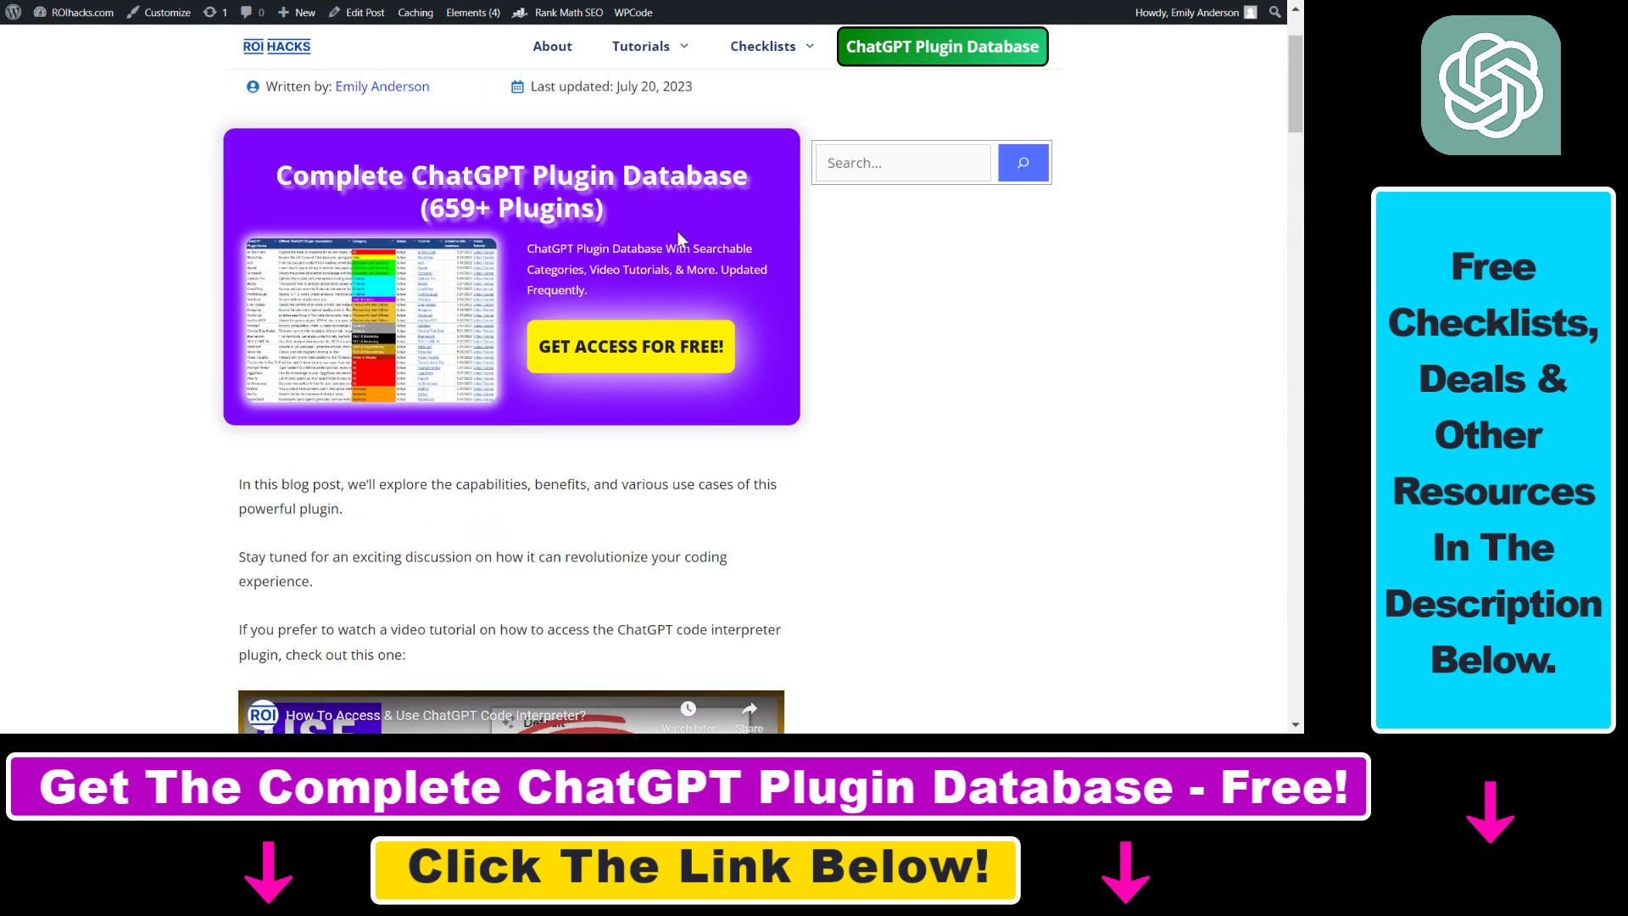
left_click_drag(523, 111, 791, 113)
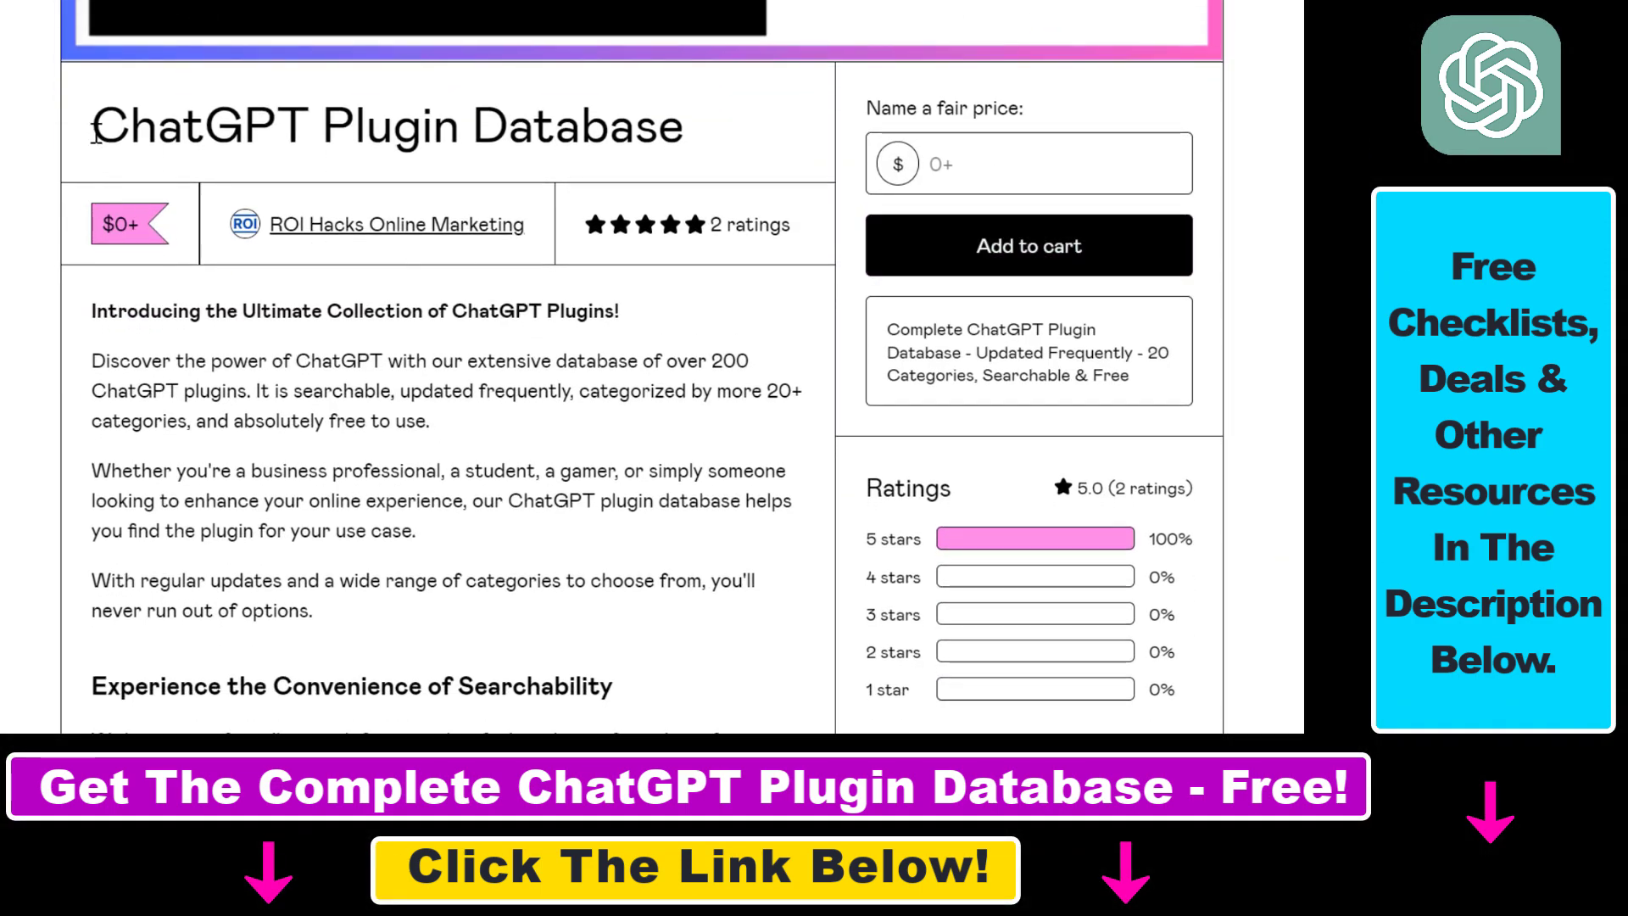
Highlight the ChatGPT Plugin Database title, enter a fair price, and add the free database to the cart.
left_click_drag(95, 136, 748, 143)
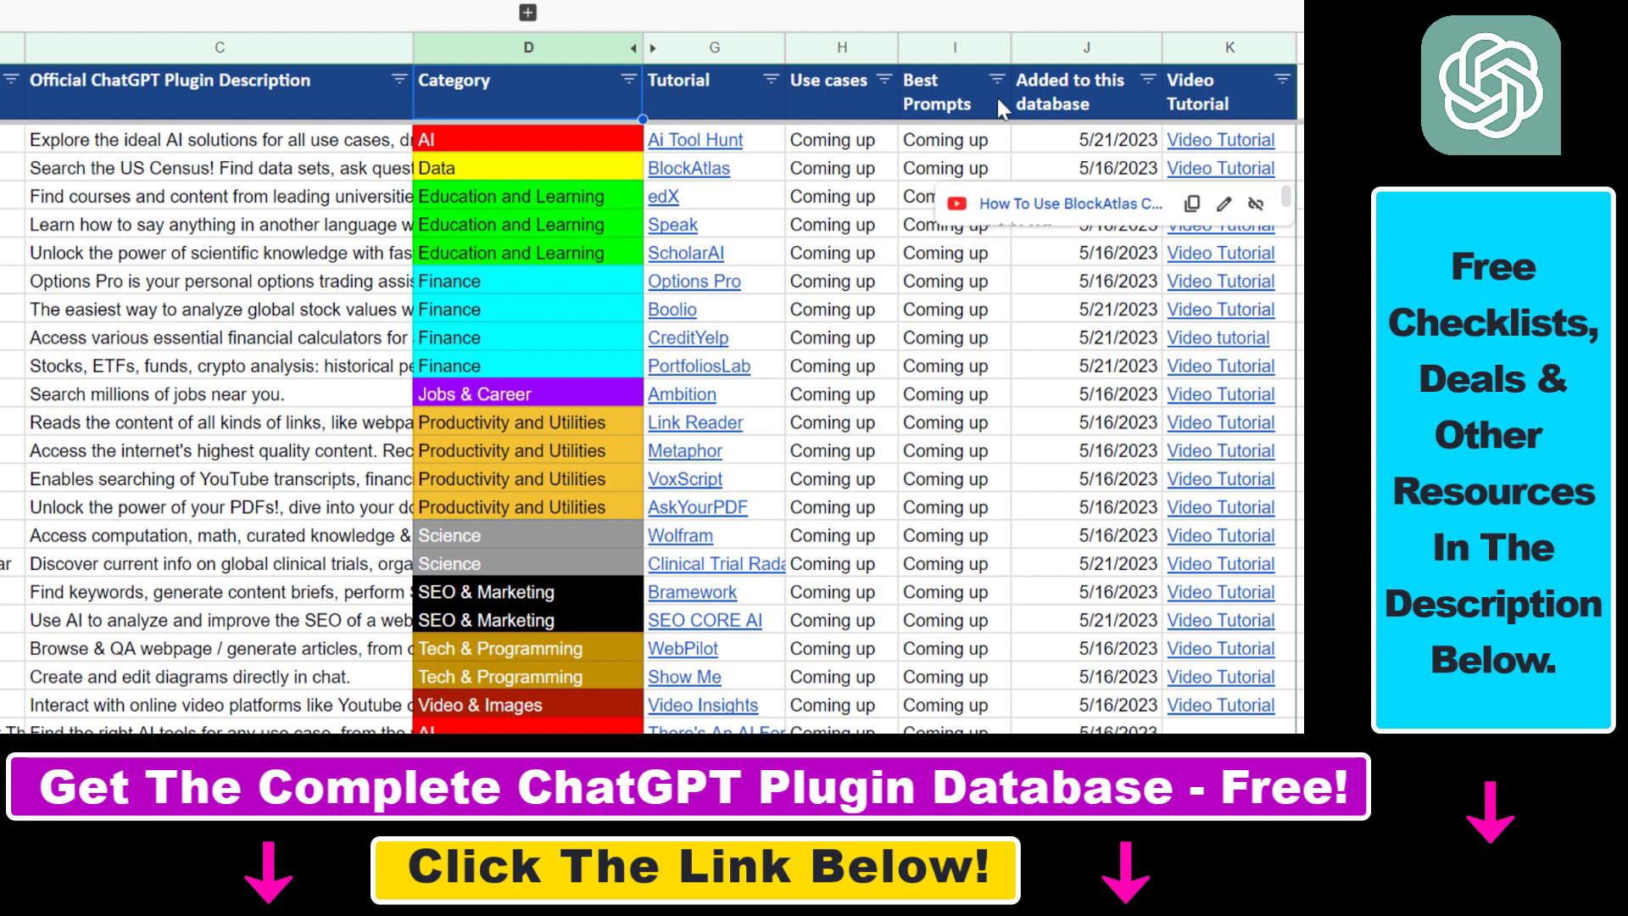
left_click(721, 92)
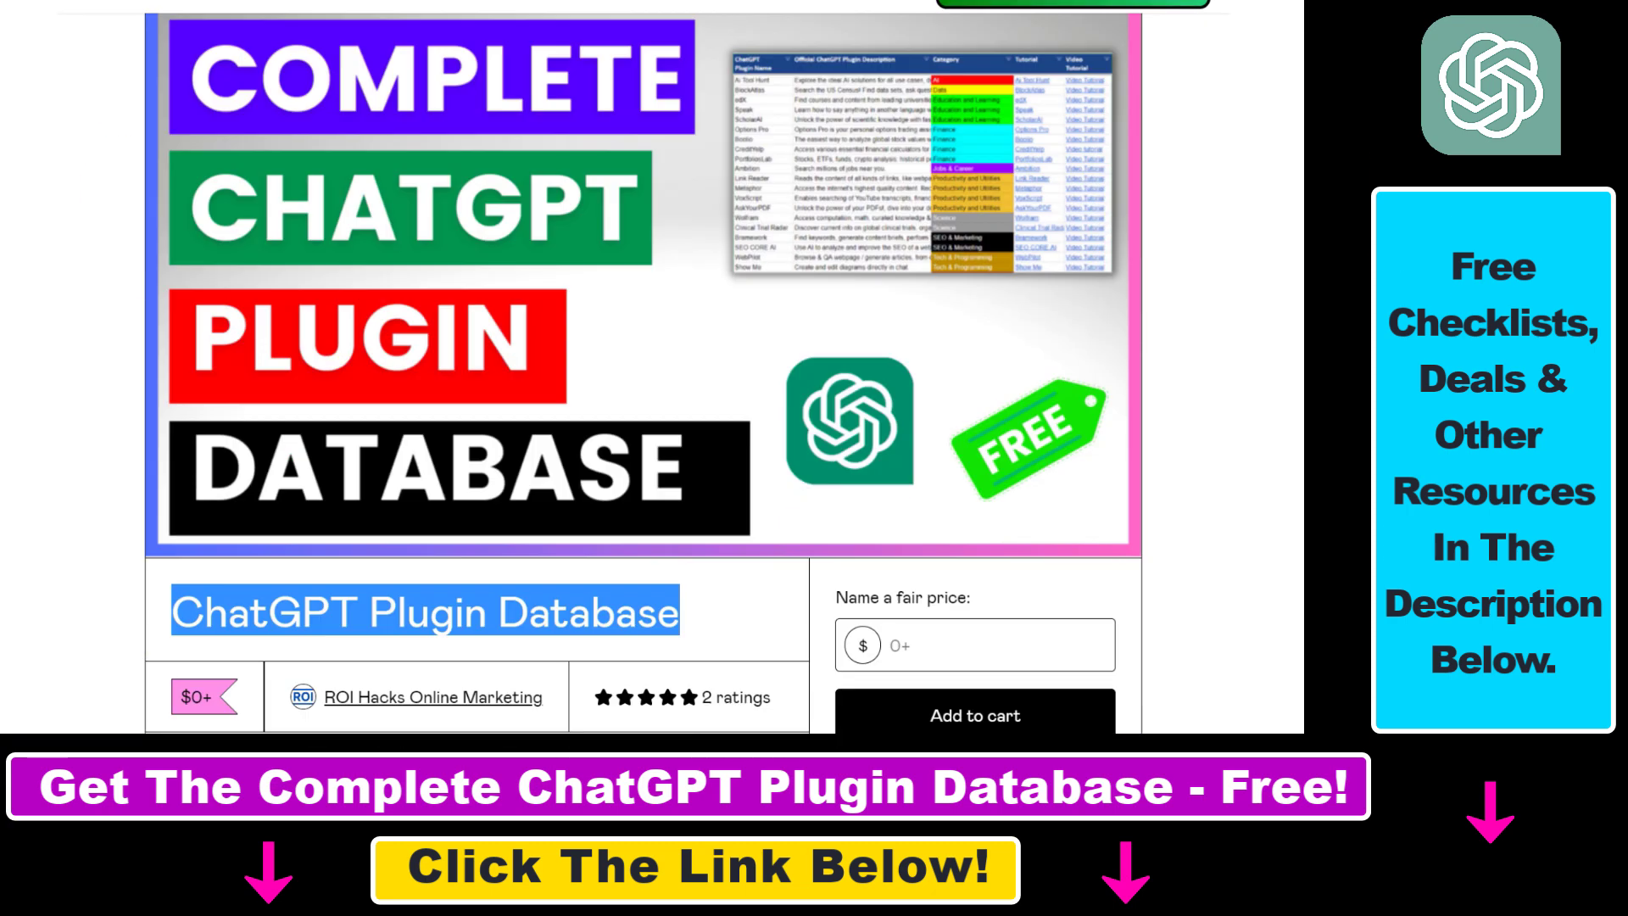
scroll(644, 365, "down", 7)
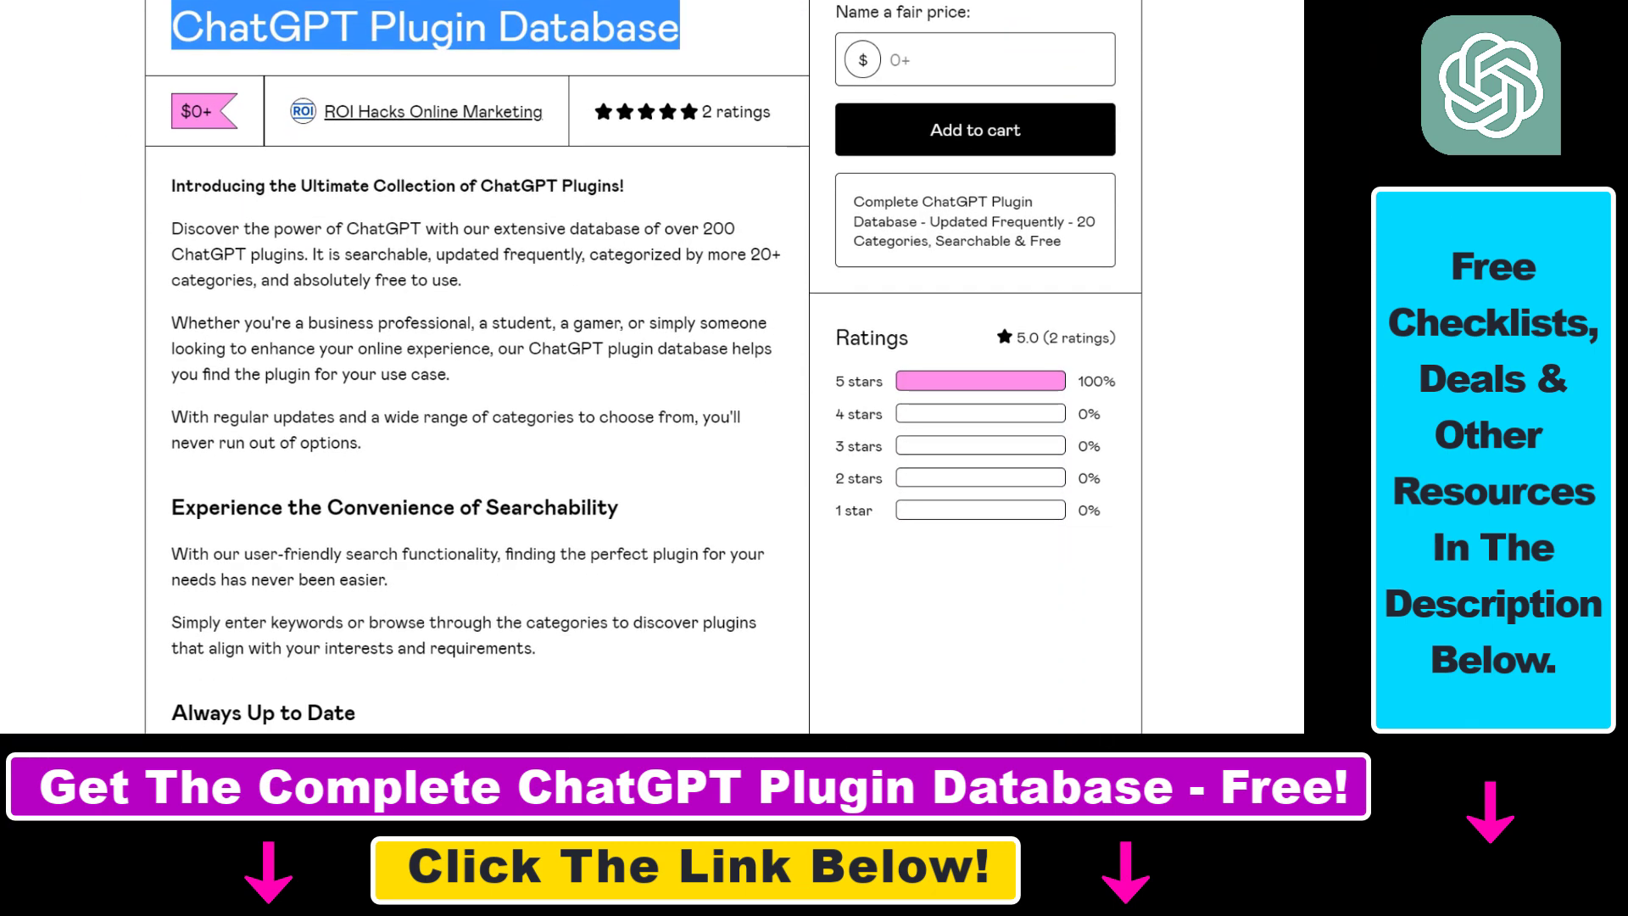
left_click(918, 61)
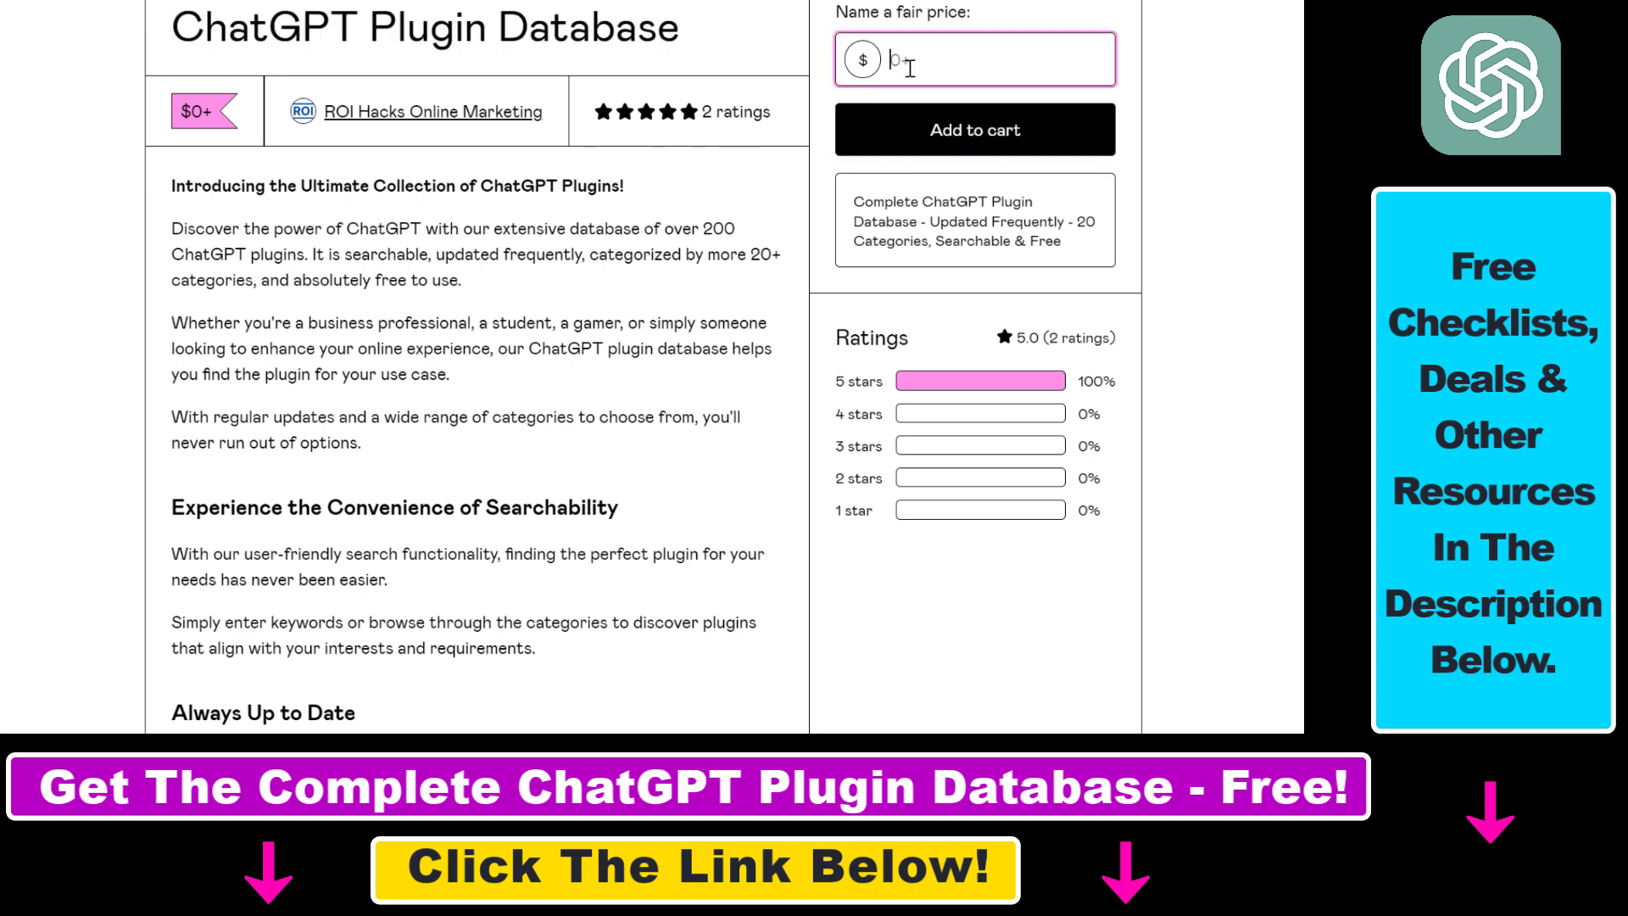
left_click(1017, 133)
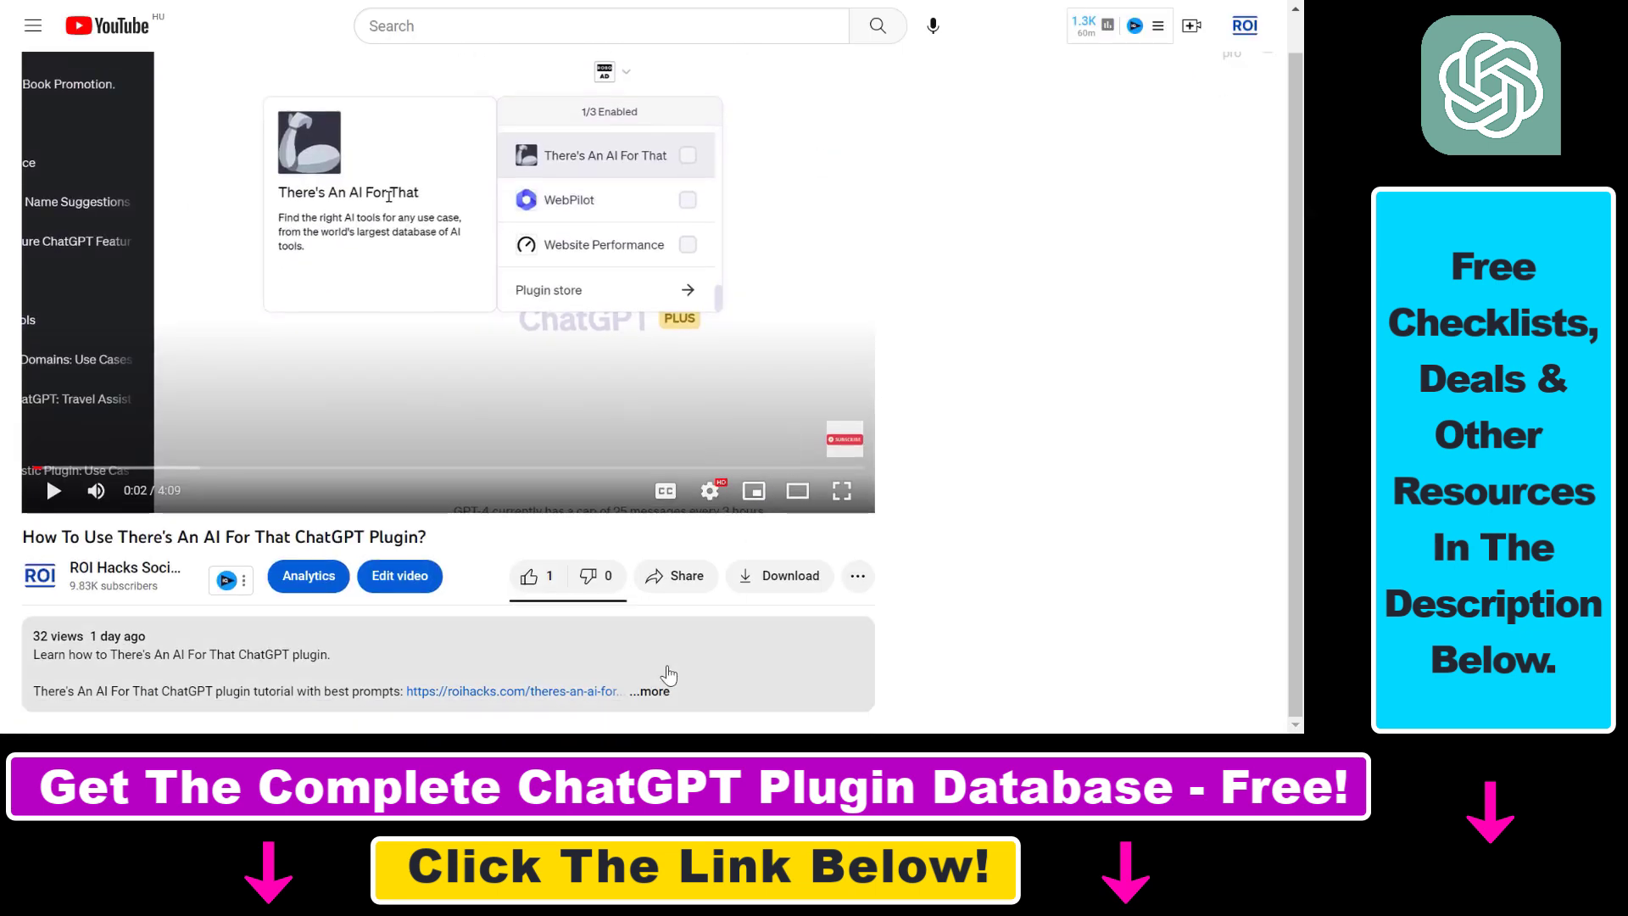
Expand the ChatGPT plugin video's full description with '...more'.
left_click(657, 692)
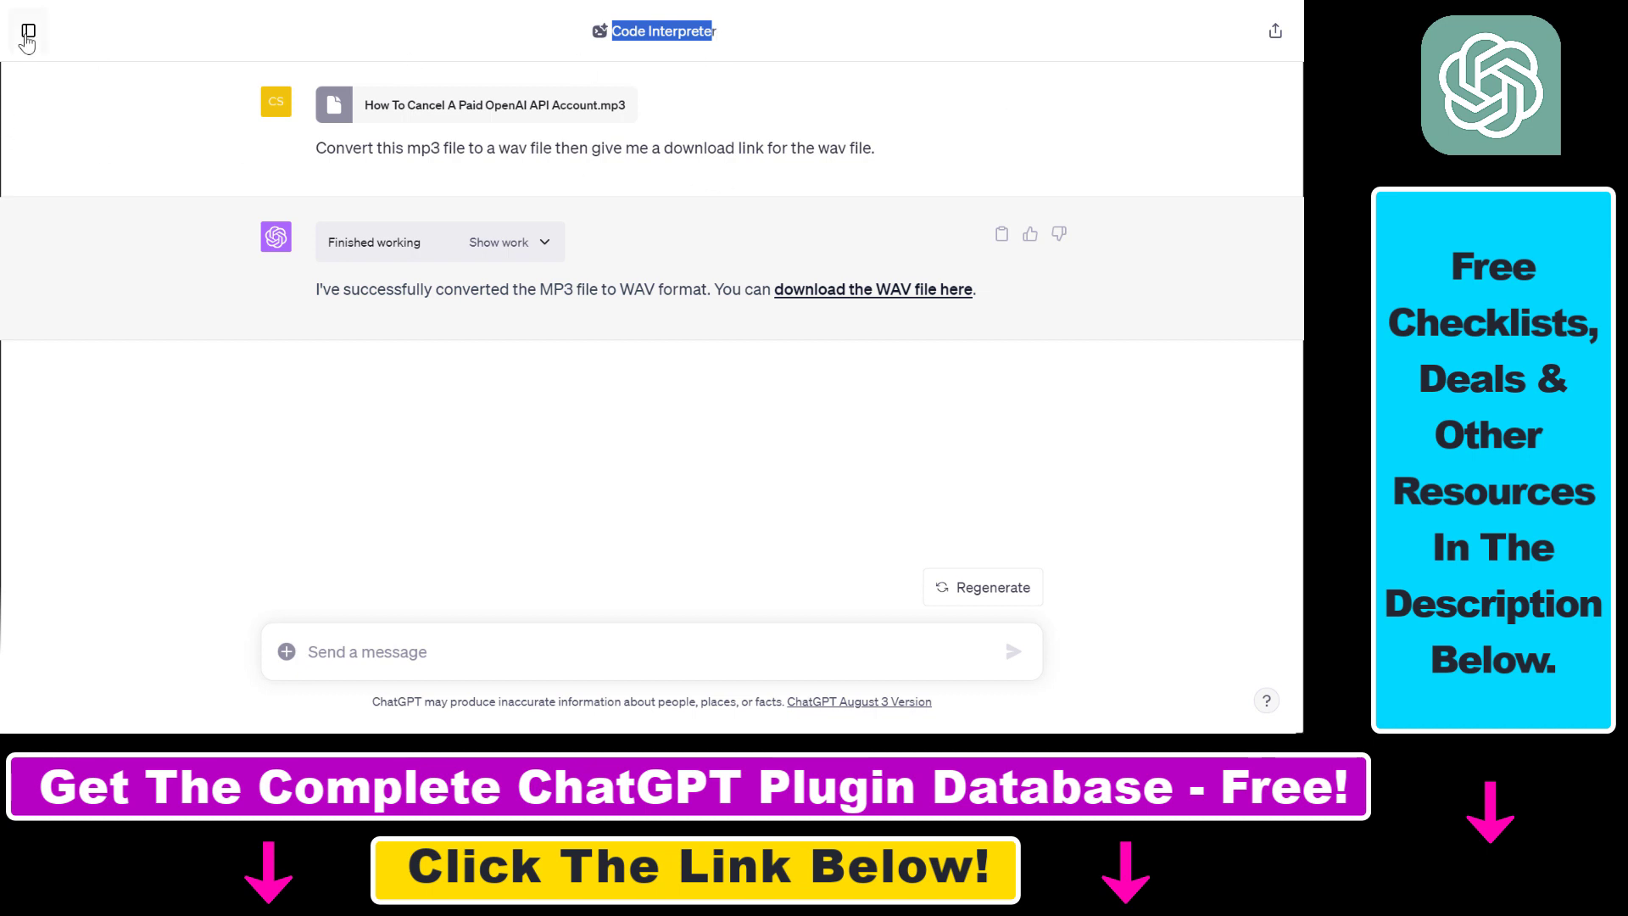
Start a fresh chat, compare GPT-3.5 with GPT-4, and pick GPT-4's Code Interpreter (Beta) mode.
left_click(24, 60)
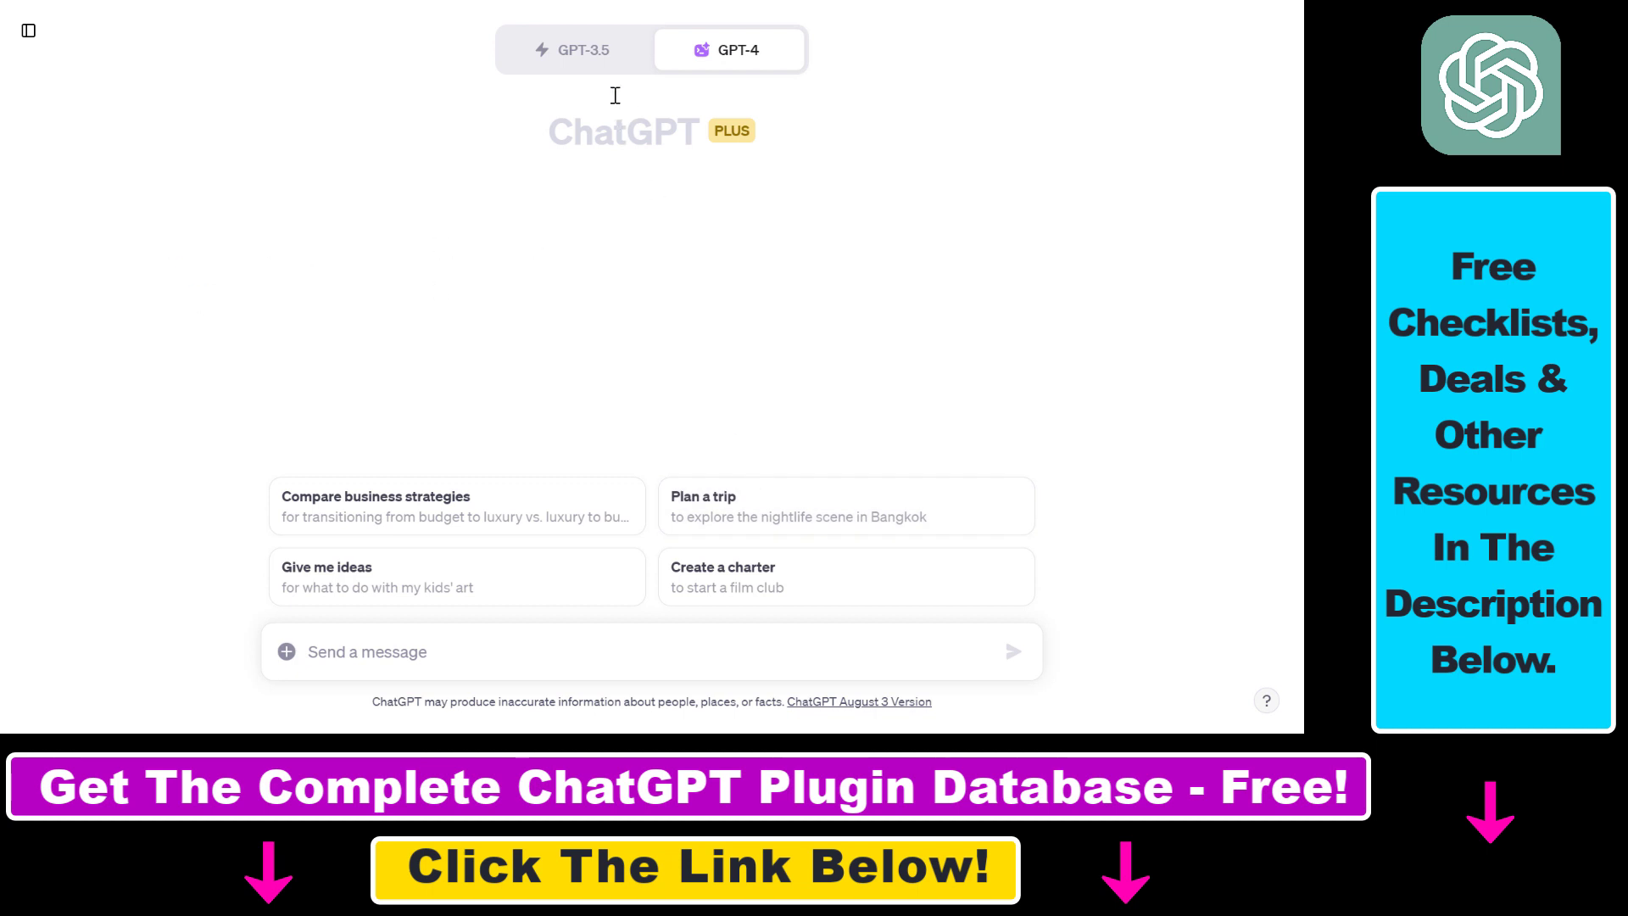
left_click(583, 53)
left_click(731, 51)
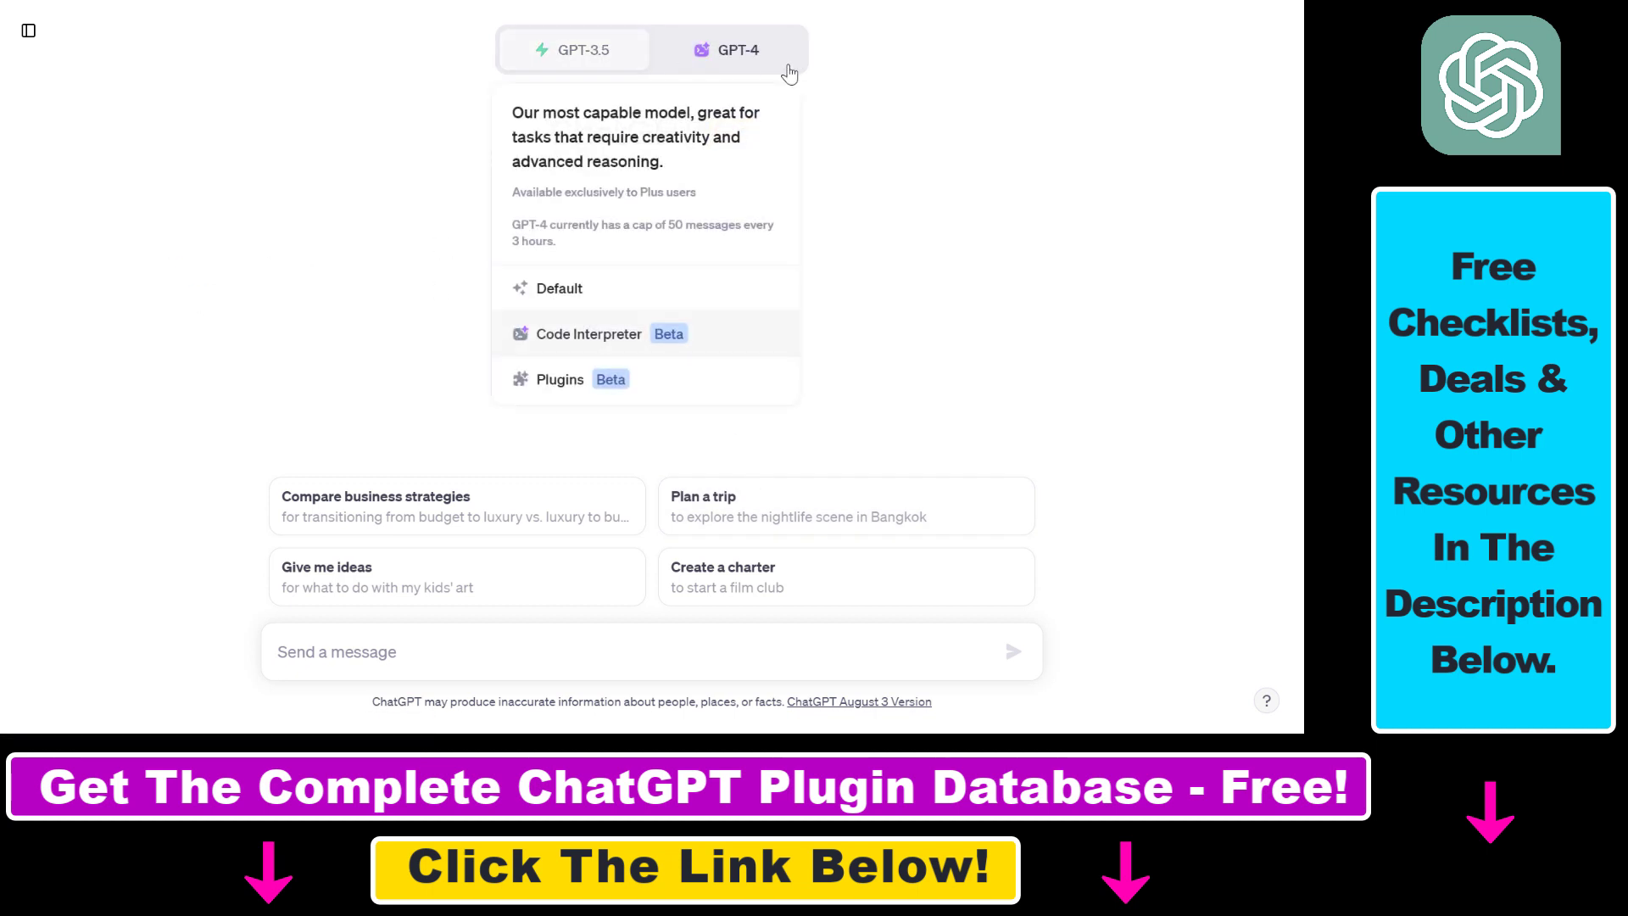
left_click(735, 53)
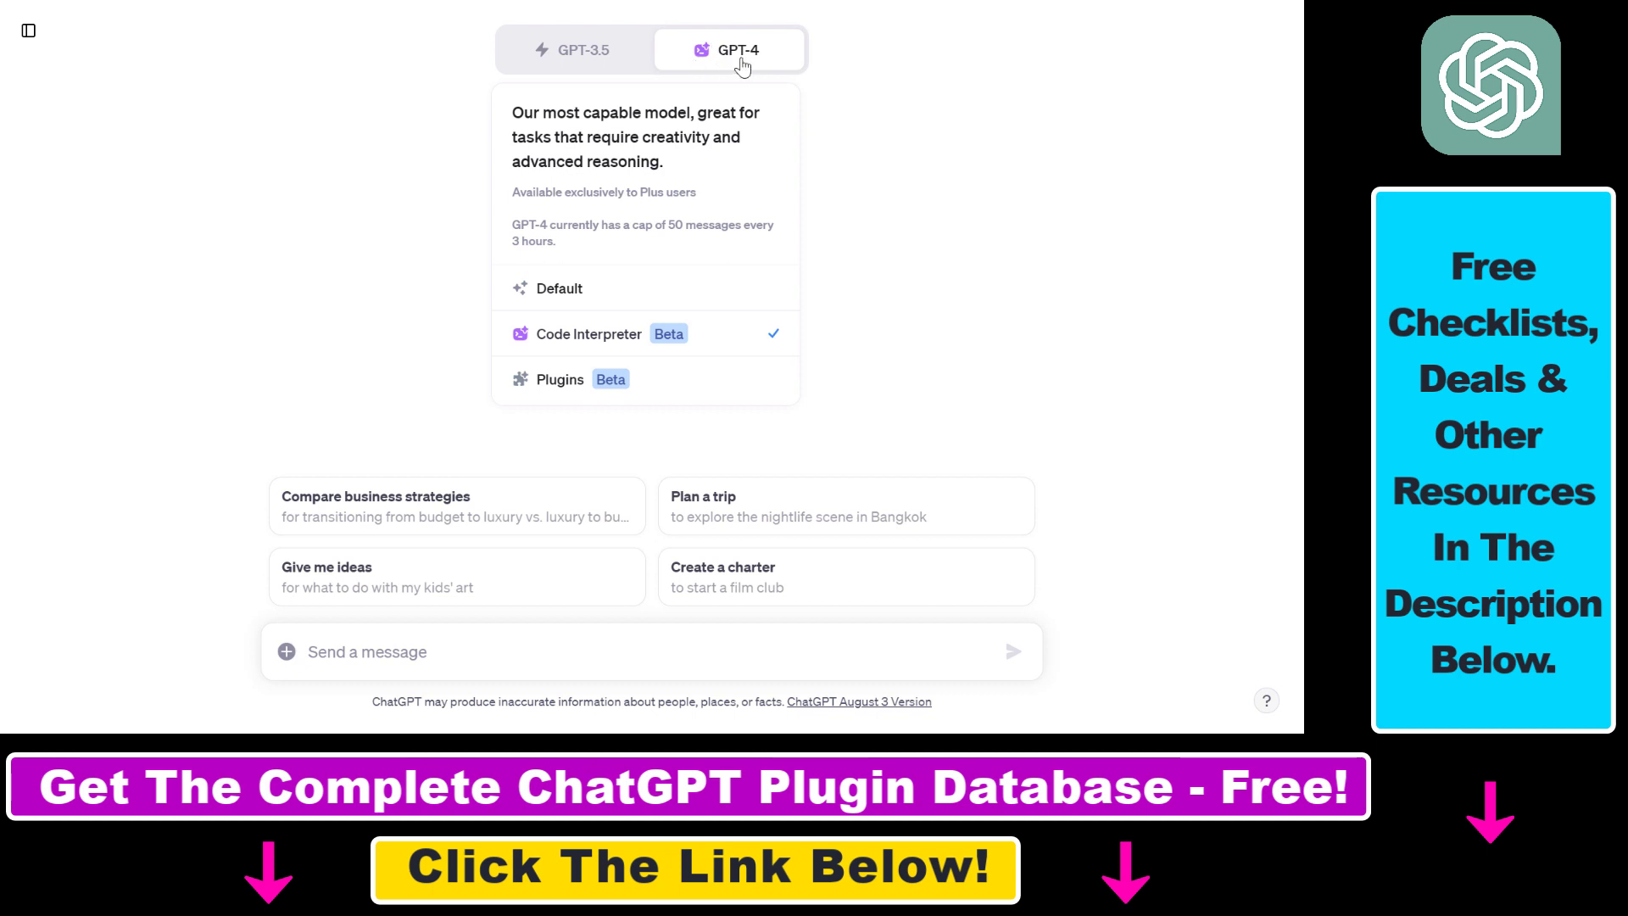
left_click(681, 354)
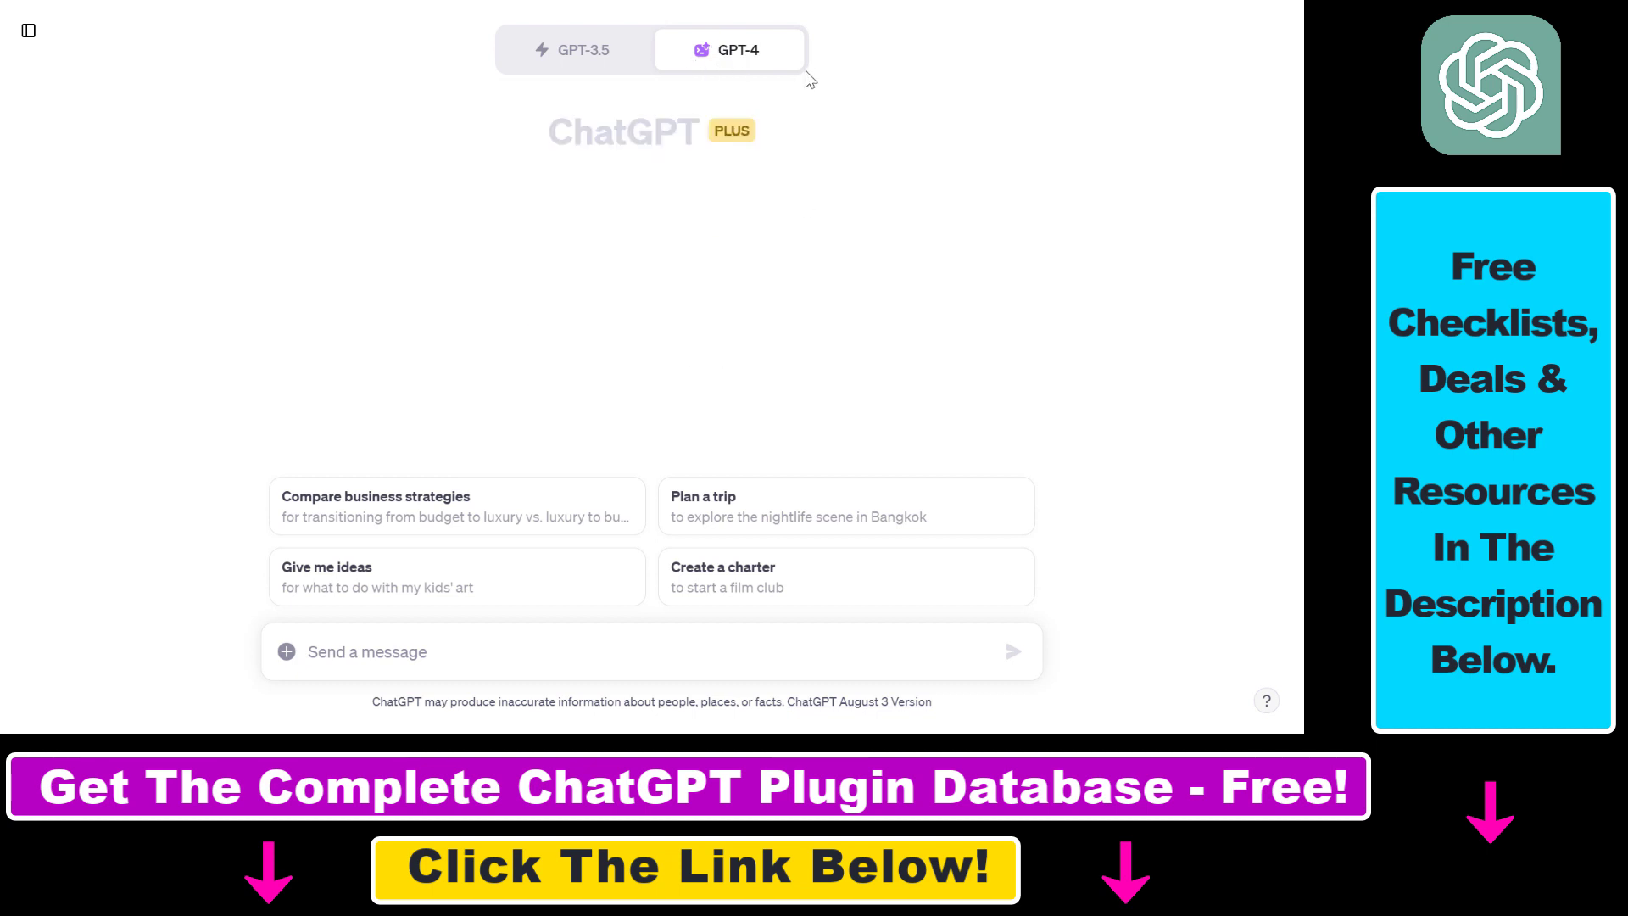
mouse_move(704, 64)
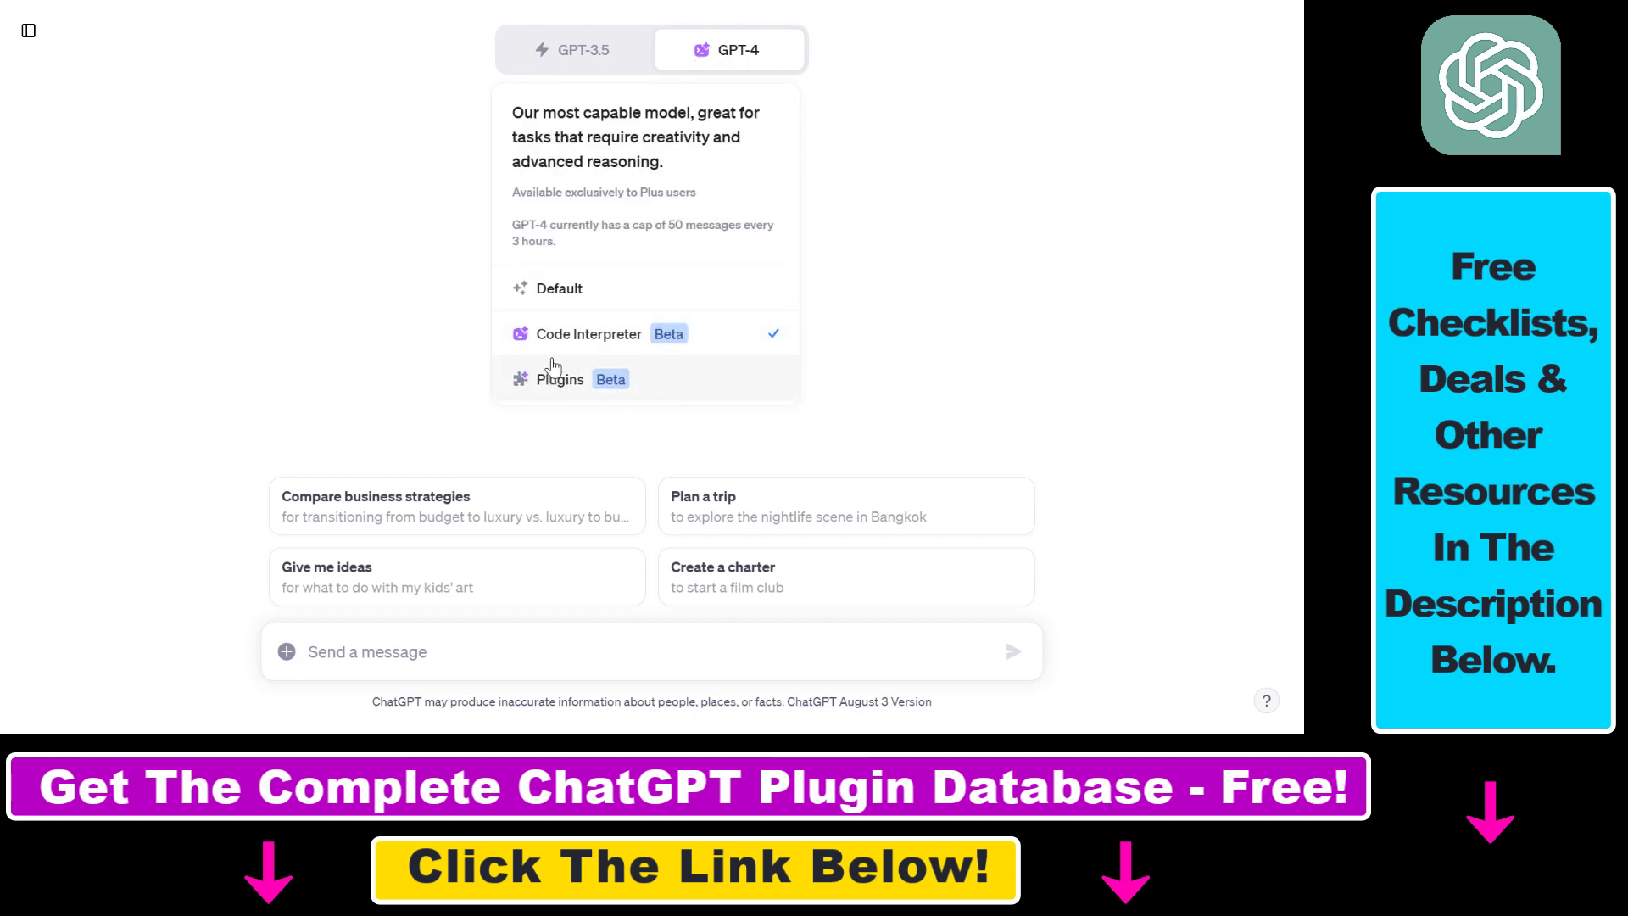
left_click(740, 345)
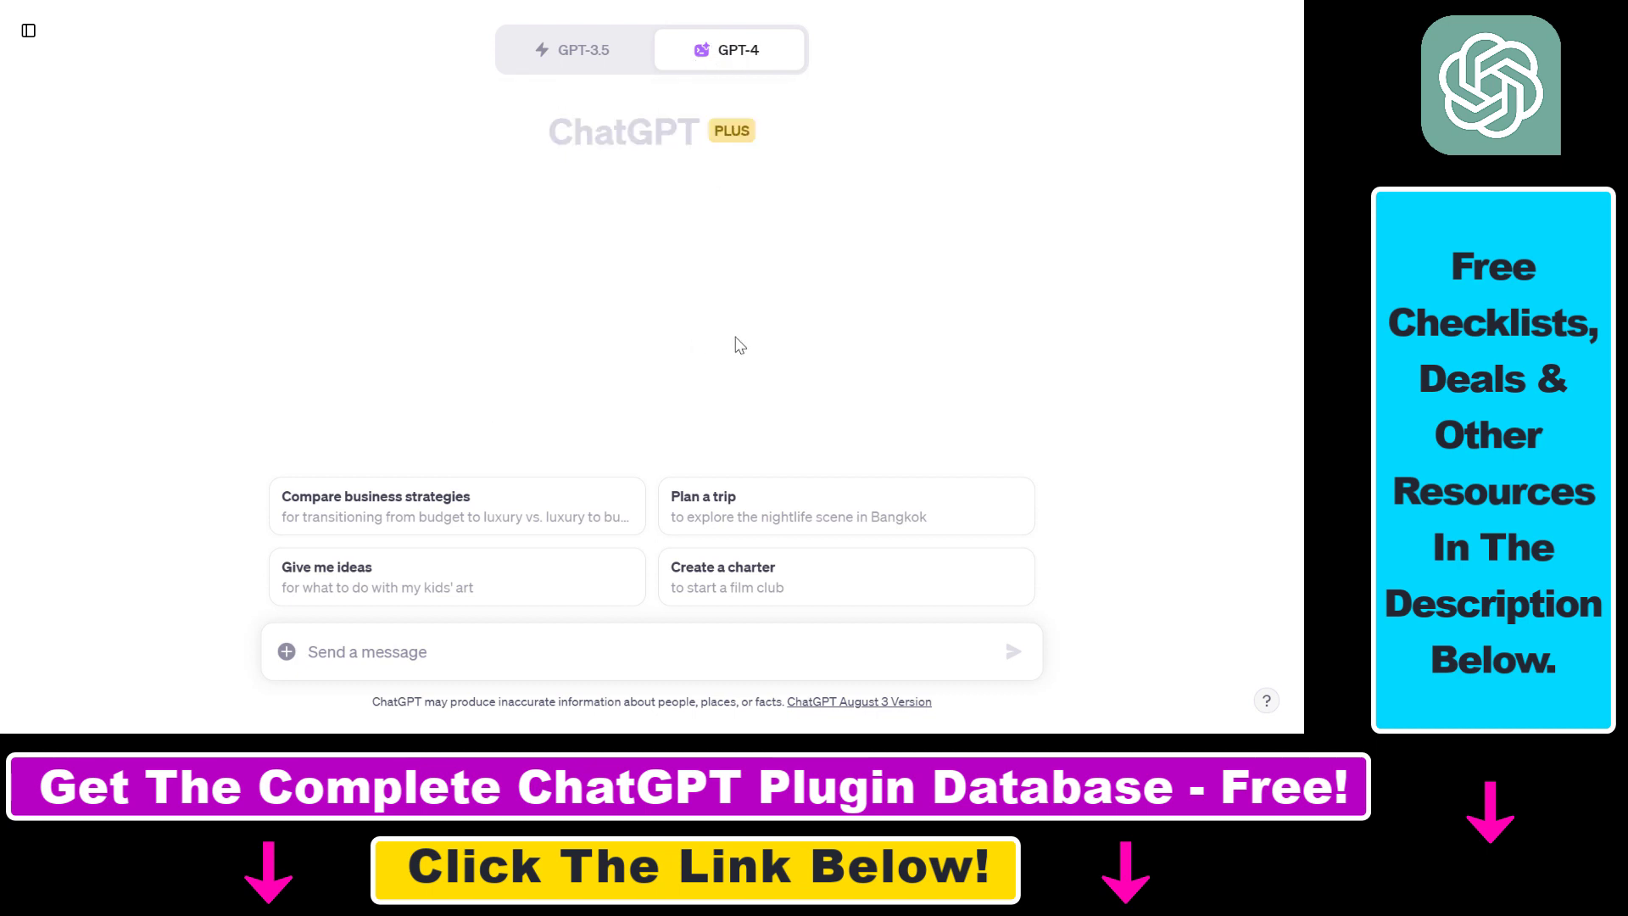
Attach 'How To Cancel A Paid OpenAI API Account.mp3' and paste the MP3-to-WAV conversion request.
left_click(288, 653)
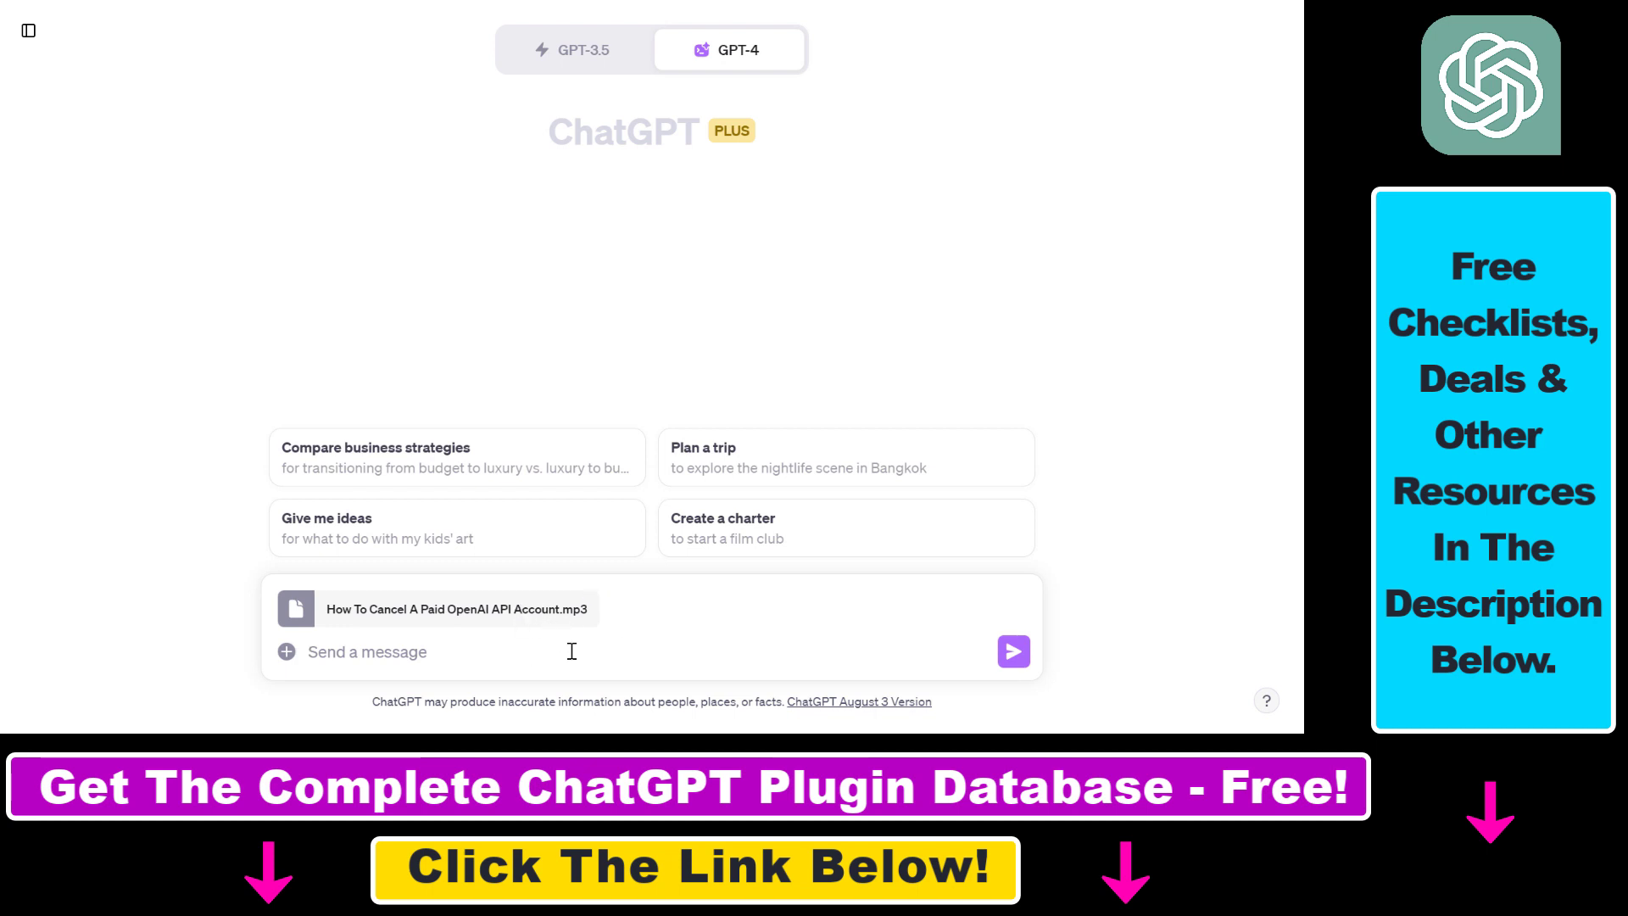
type("Convert this mp3 file to a wav file then give me a download link for the wav file.")
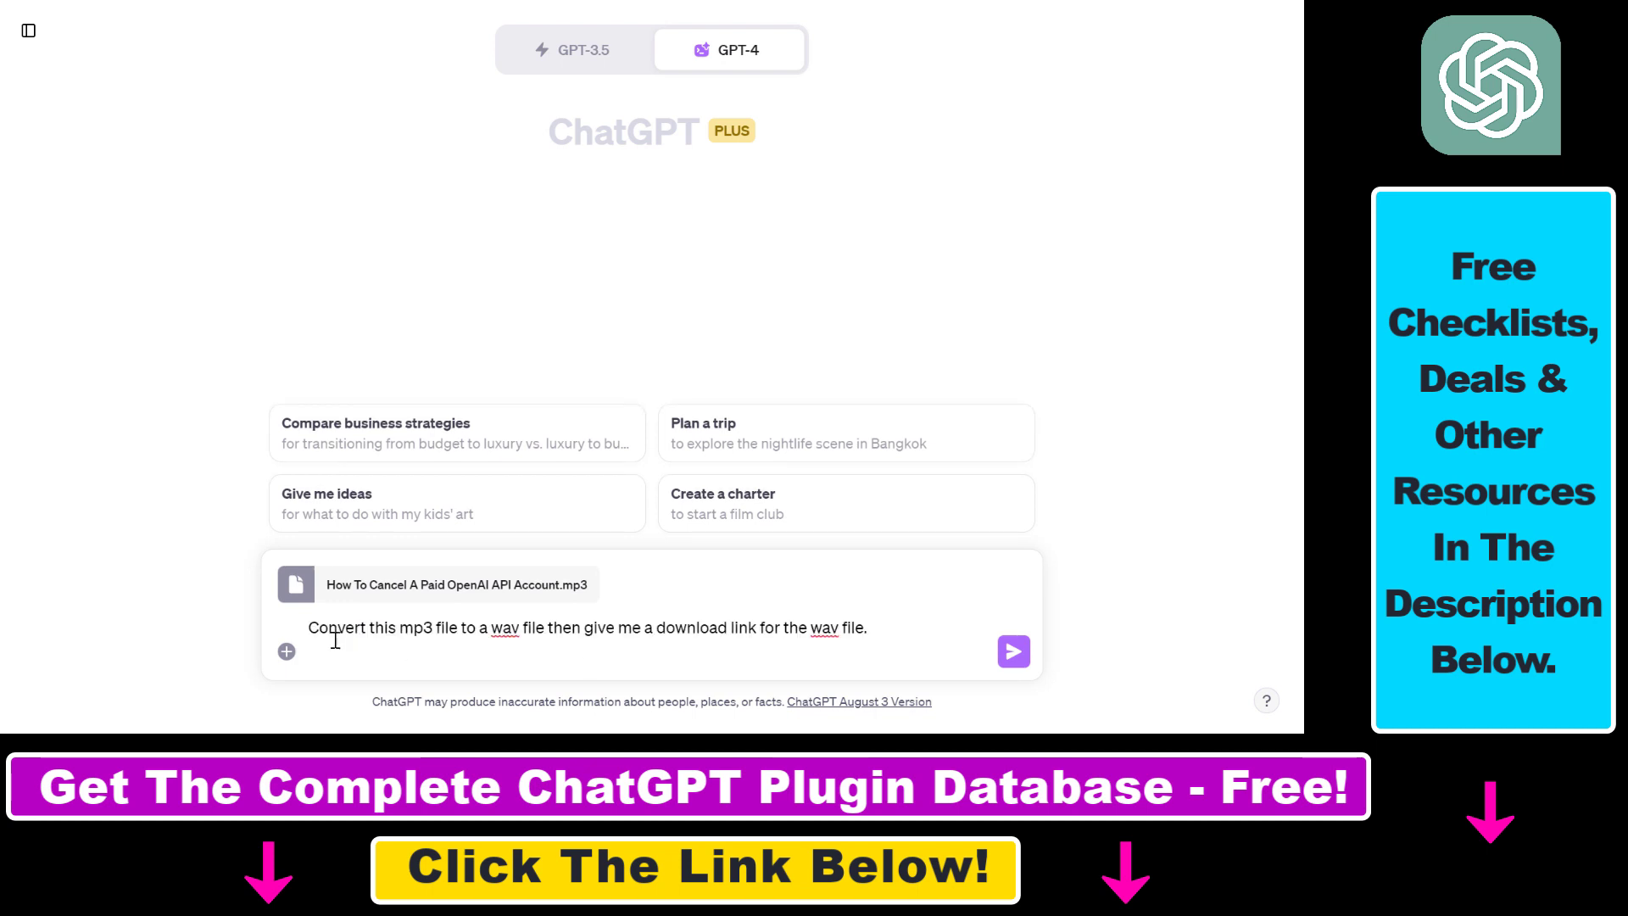
left_click_drag(328, 632, 866, 630)
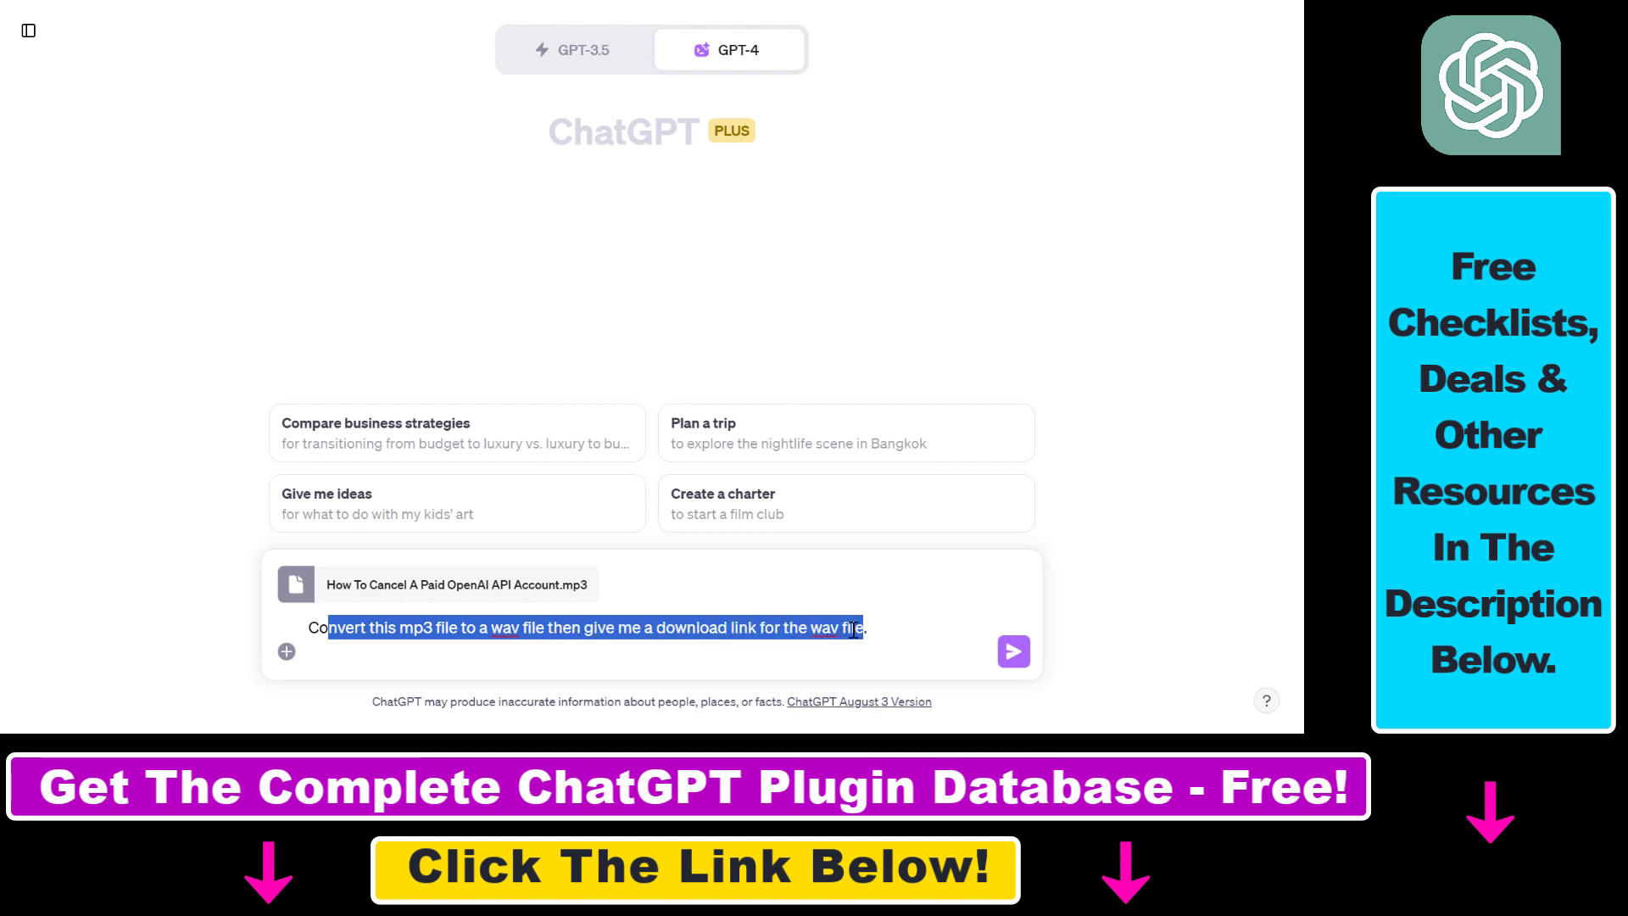
Send the conversion request and expand the Python code behind the reply.
left_click(1013, 651)
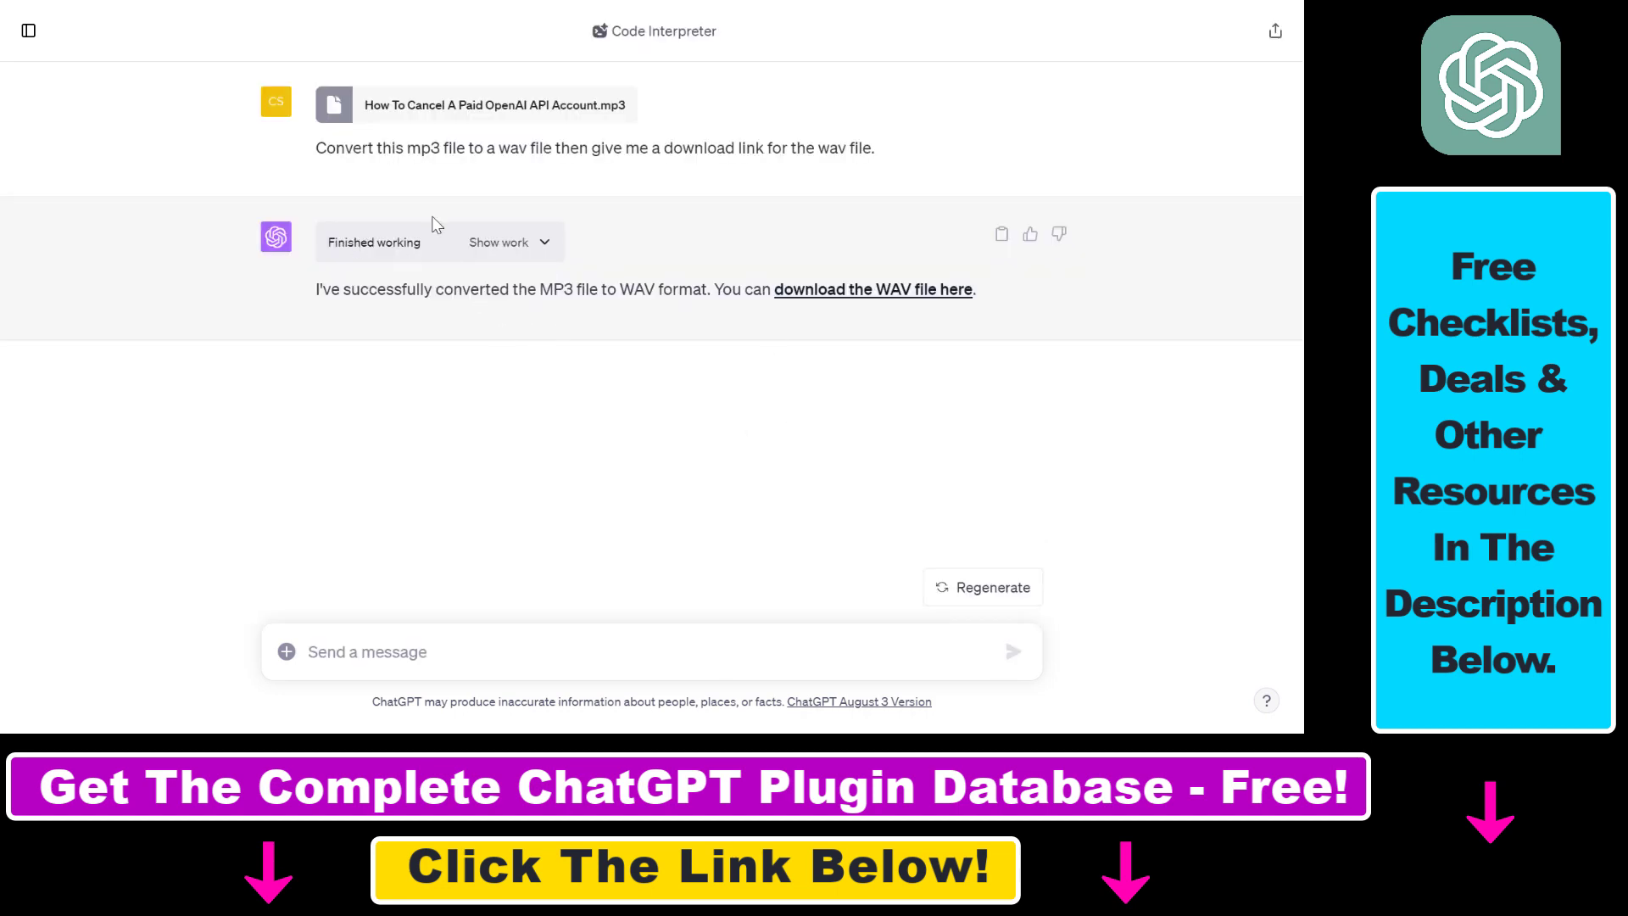
left_click(536, 248)
scroll(519, 302, "down", 3)
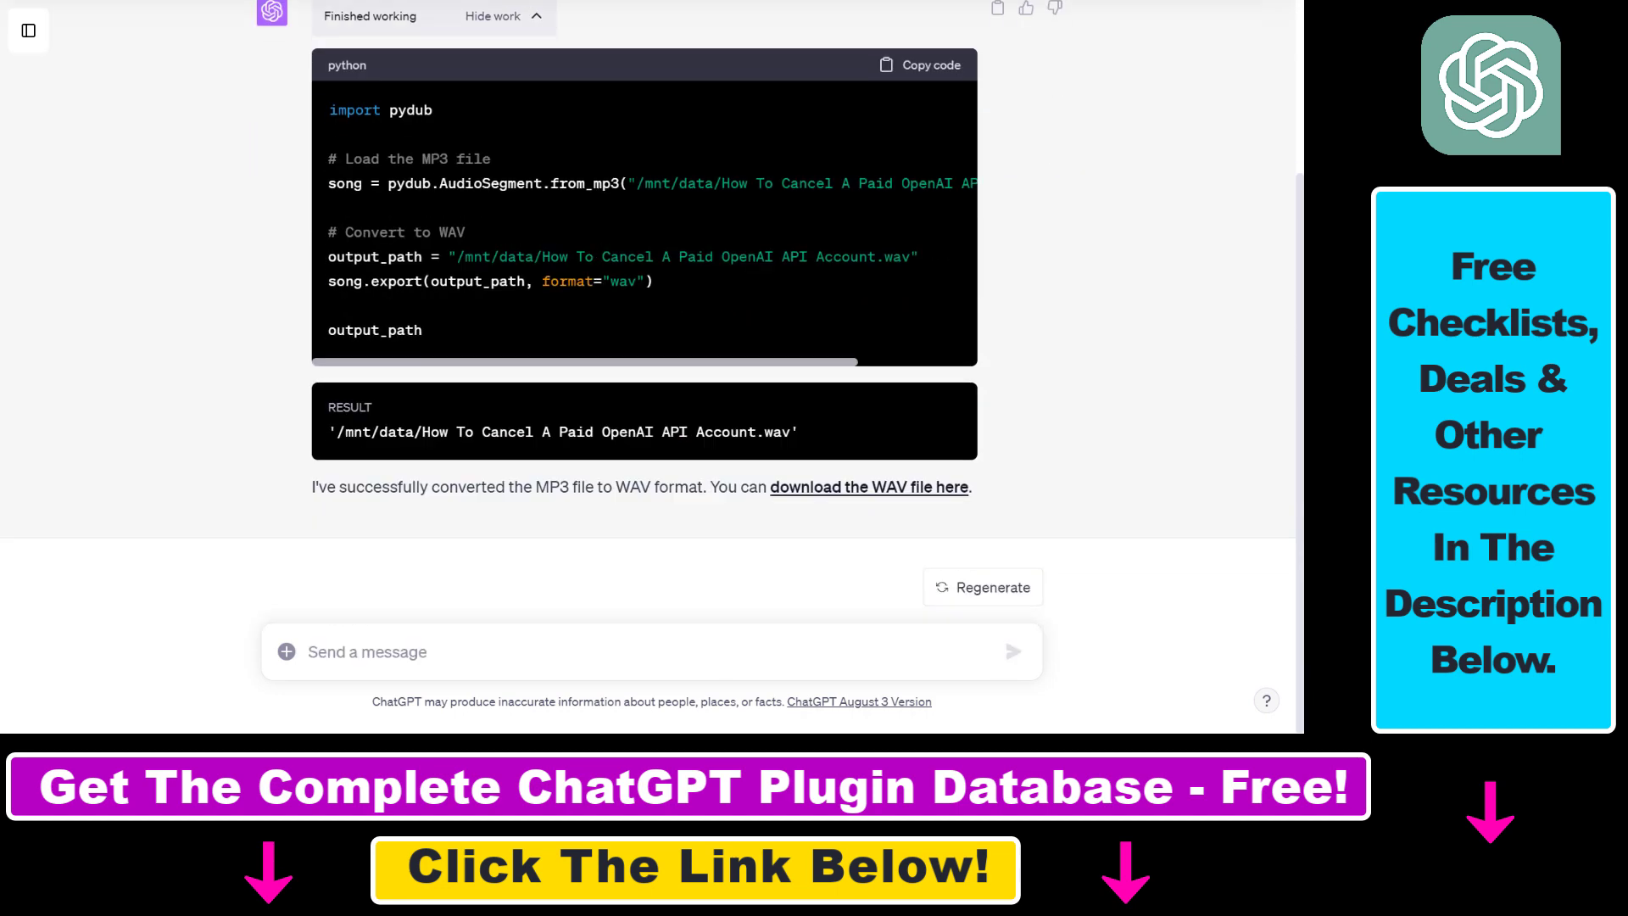
scroll(458, 291, "up", 2)
Highlight the pydub import and the sentence confirming the MP3 was converted to WAV.
left_click_drag(389, 280, 424, 279)
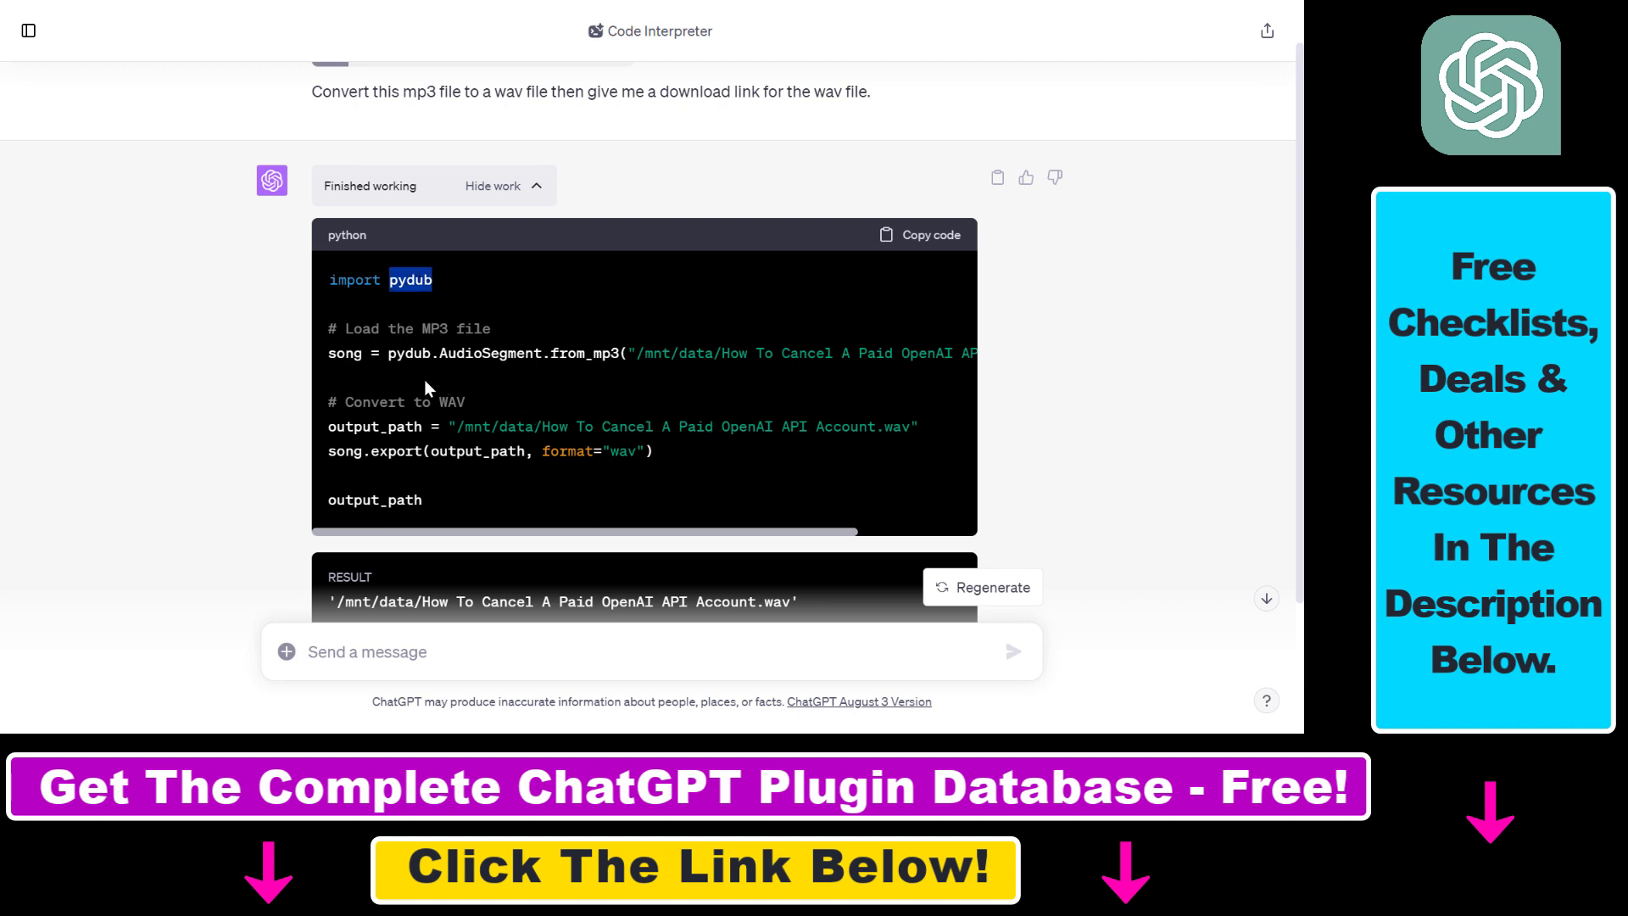
scroll(374, 462, "down", 2)
left_click_drag(338, 431, 772, 432)
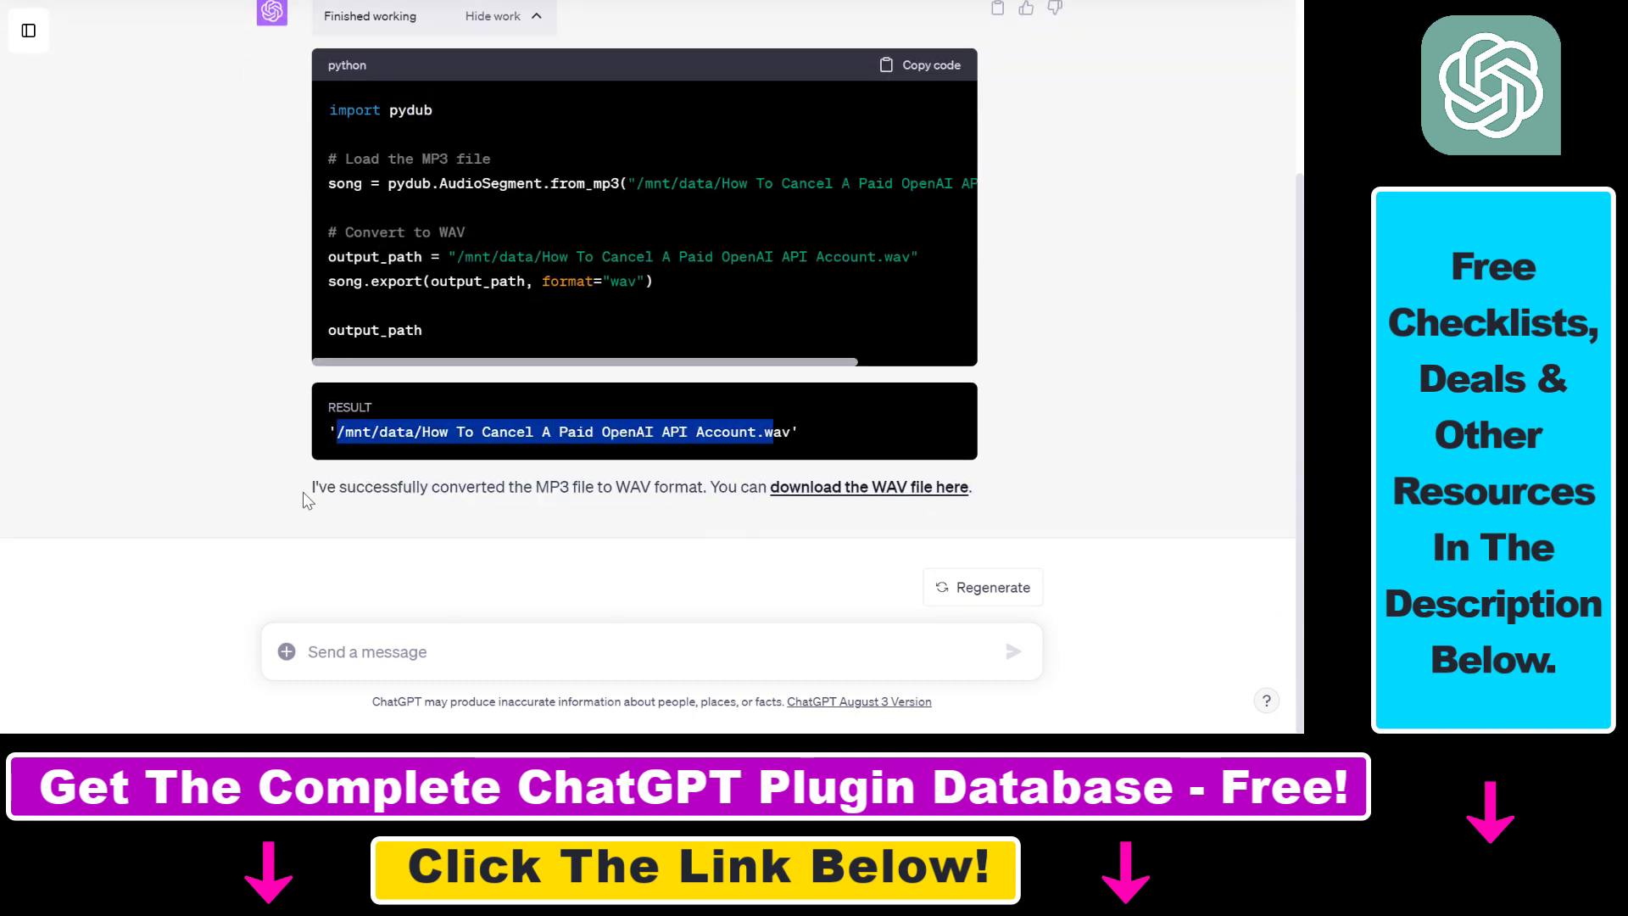
left_click_drag(311, 491, 712, 488)
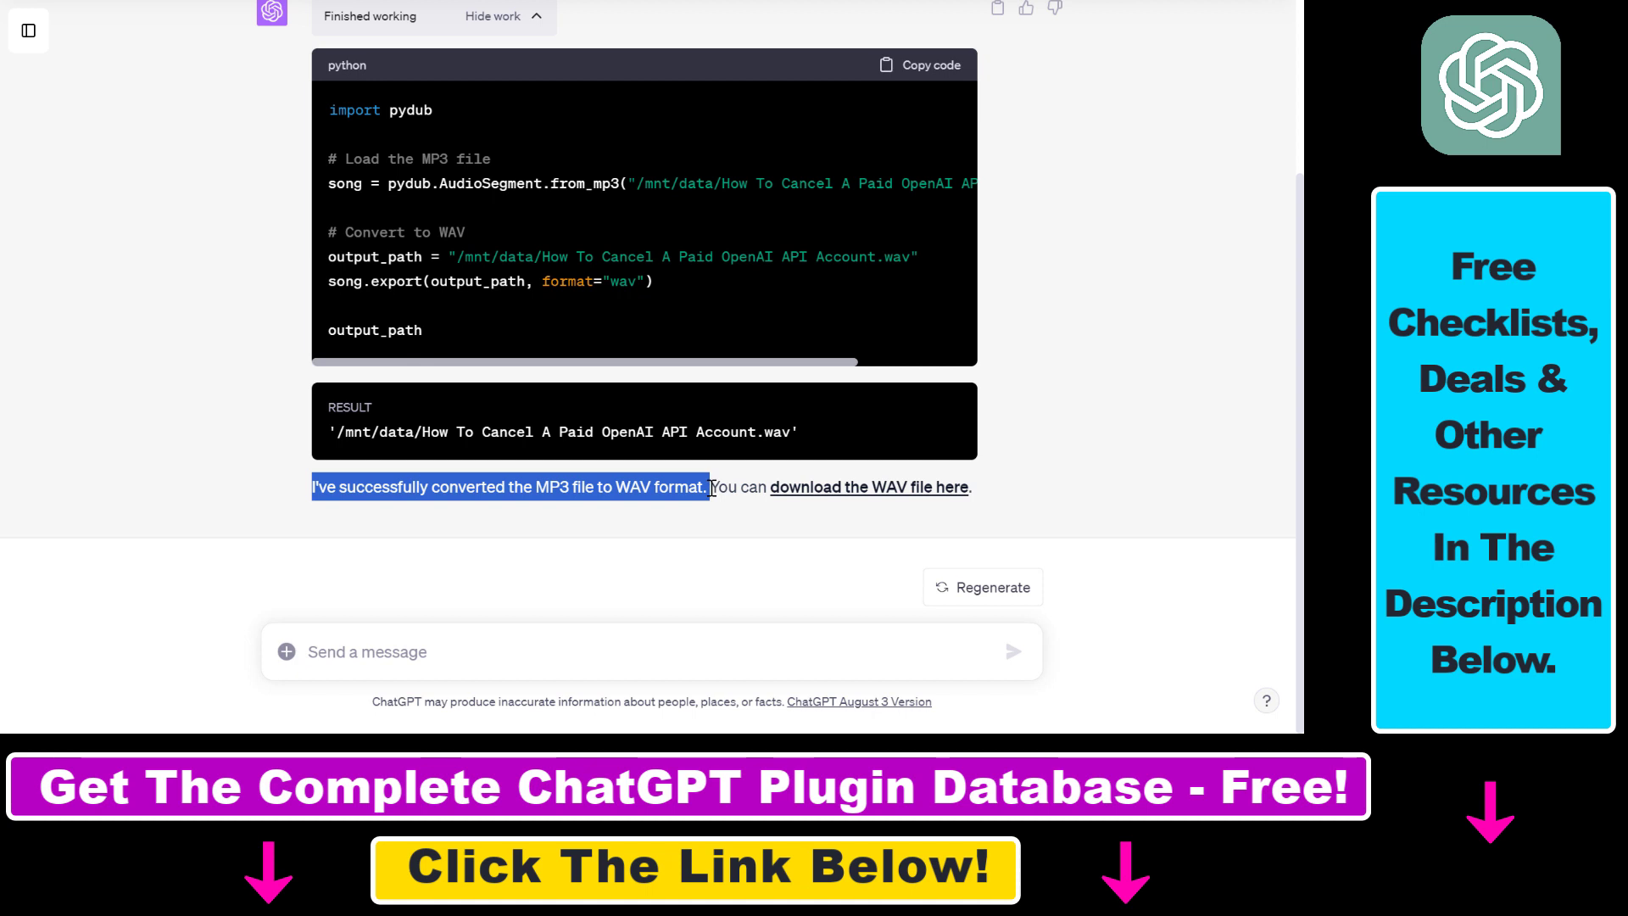
left_click(863, 490)
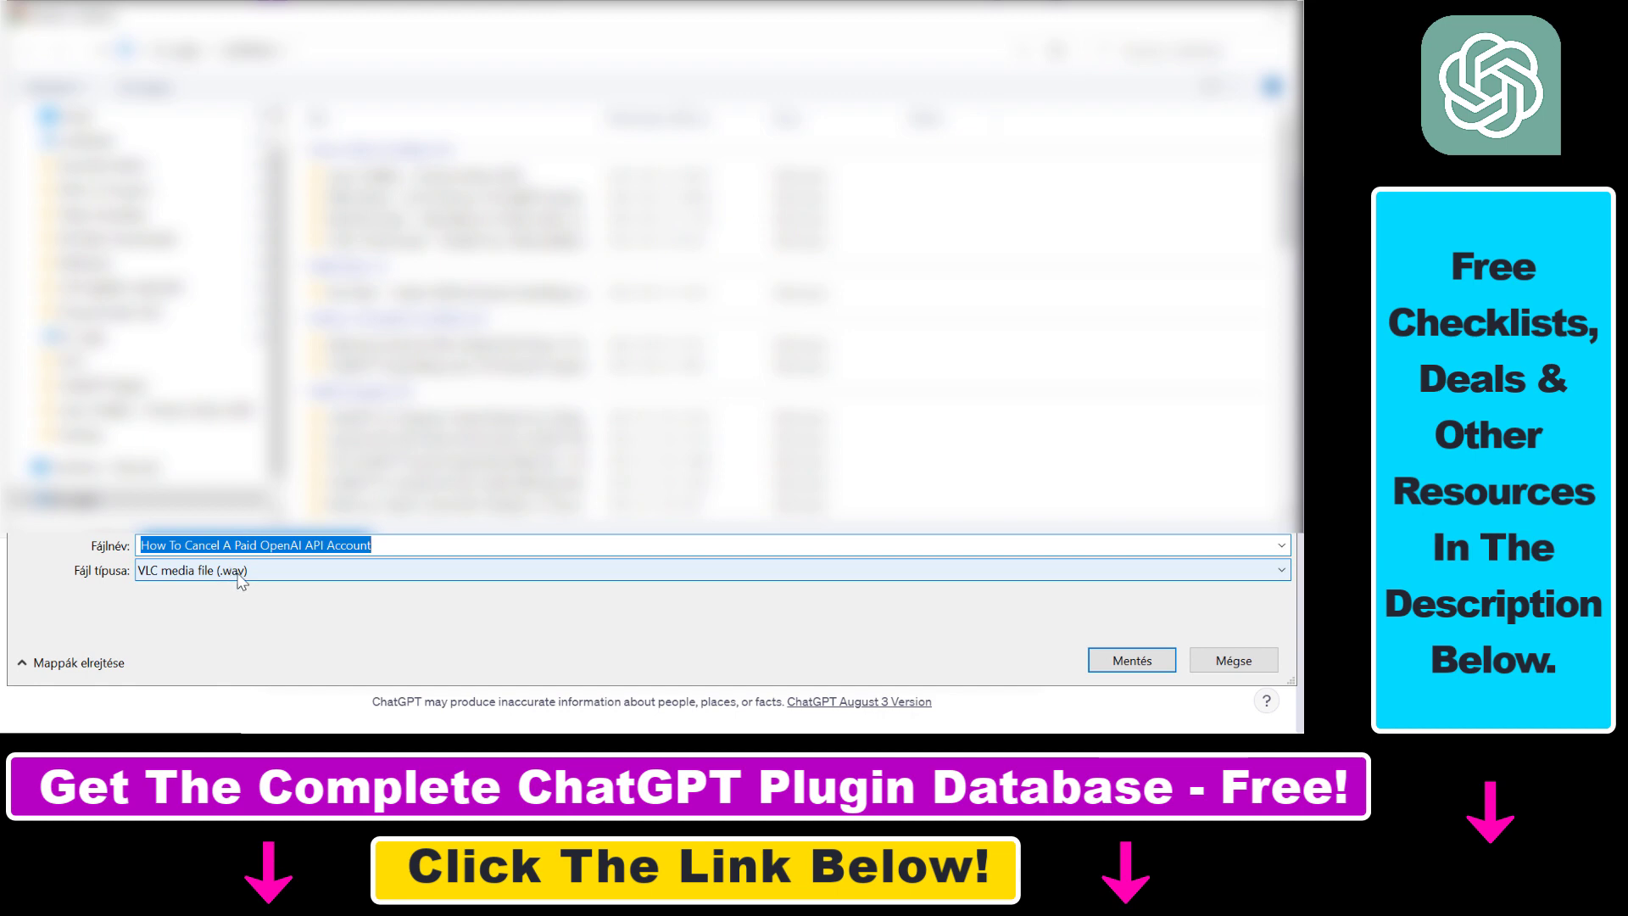
left_click(1234, 661)
scroll(670, 399, "up", 3)
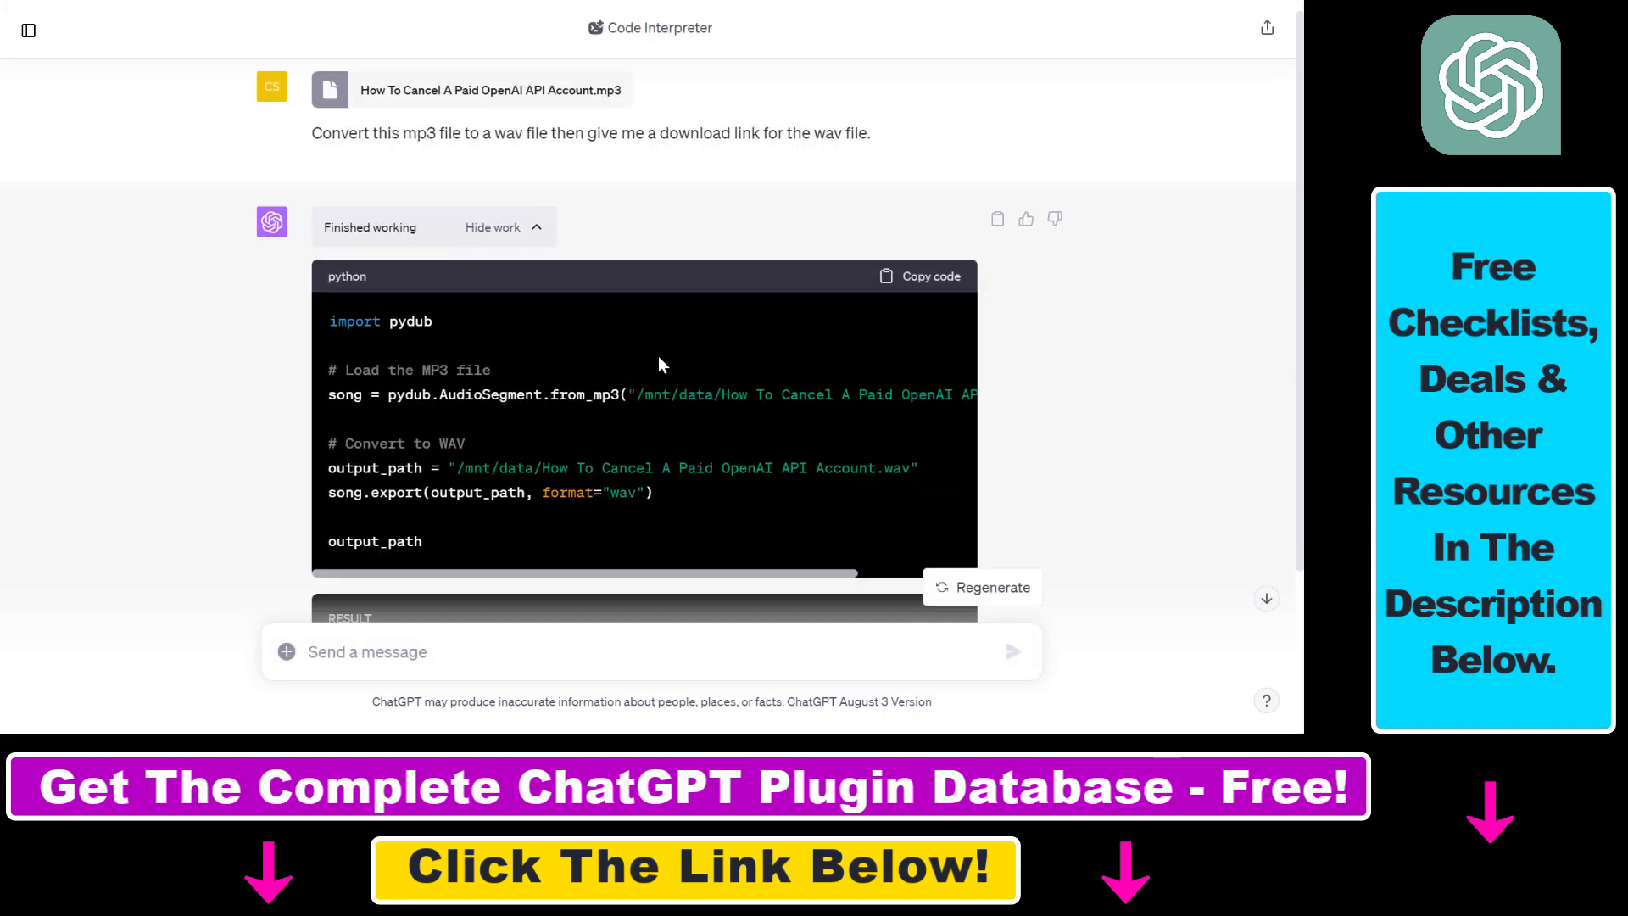
Highlight the Code Interpreter mode label at the top of the chat.
left_click_drag(618, 30, 560, 34)
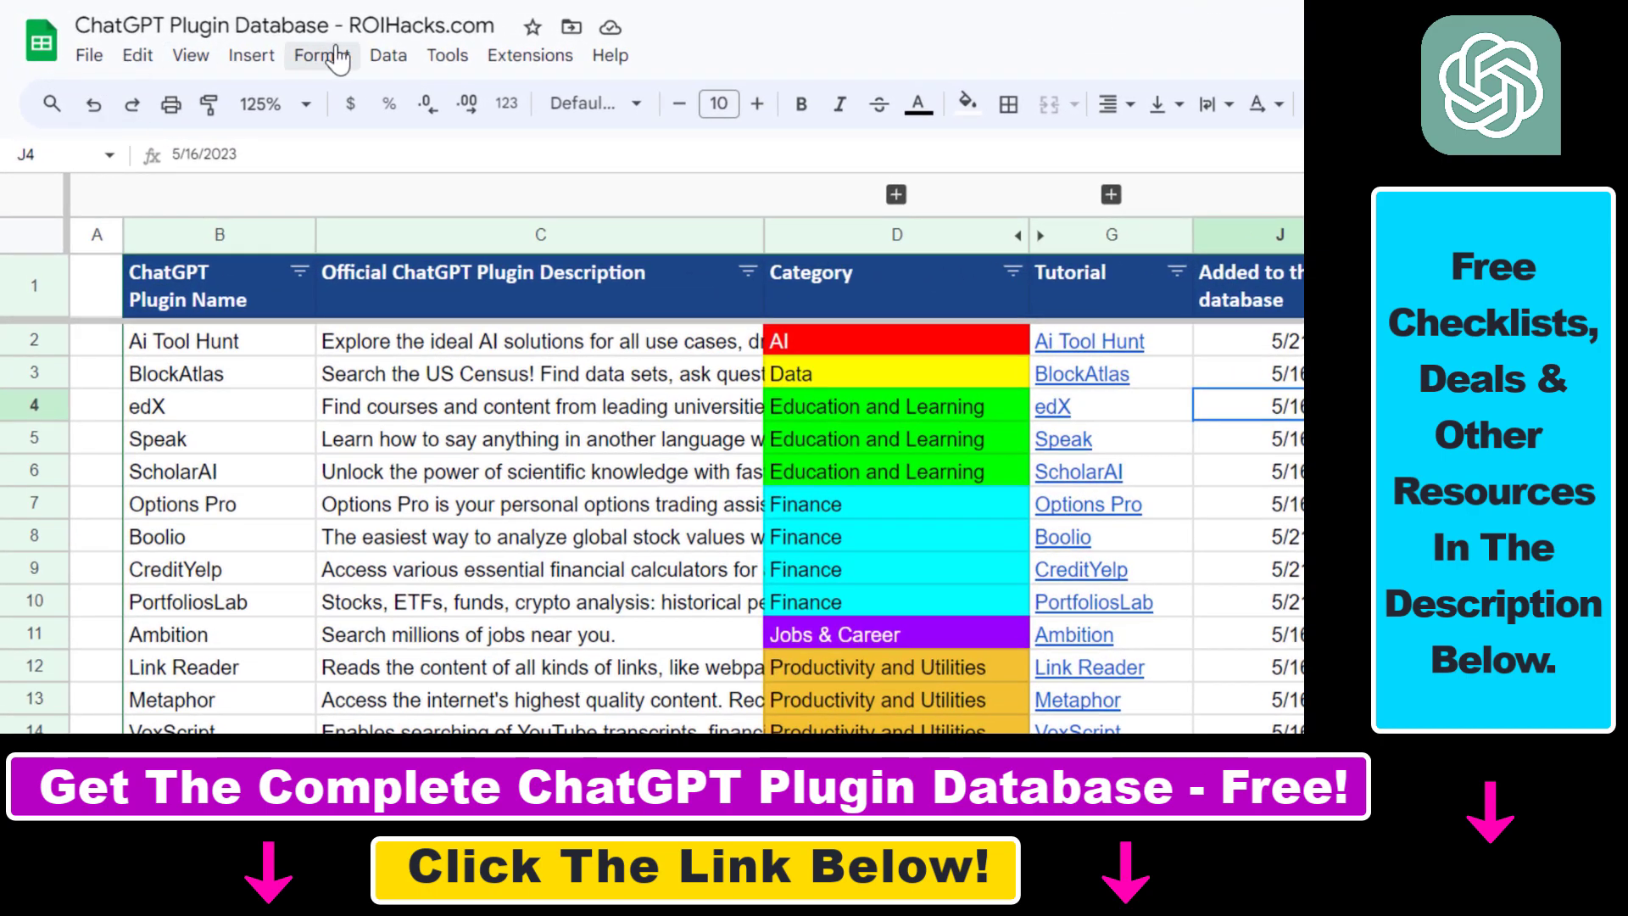
left_click(789, 276)
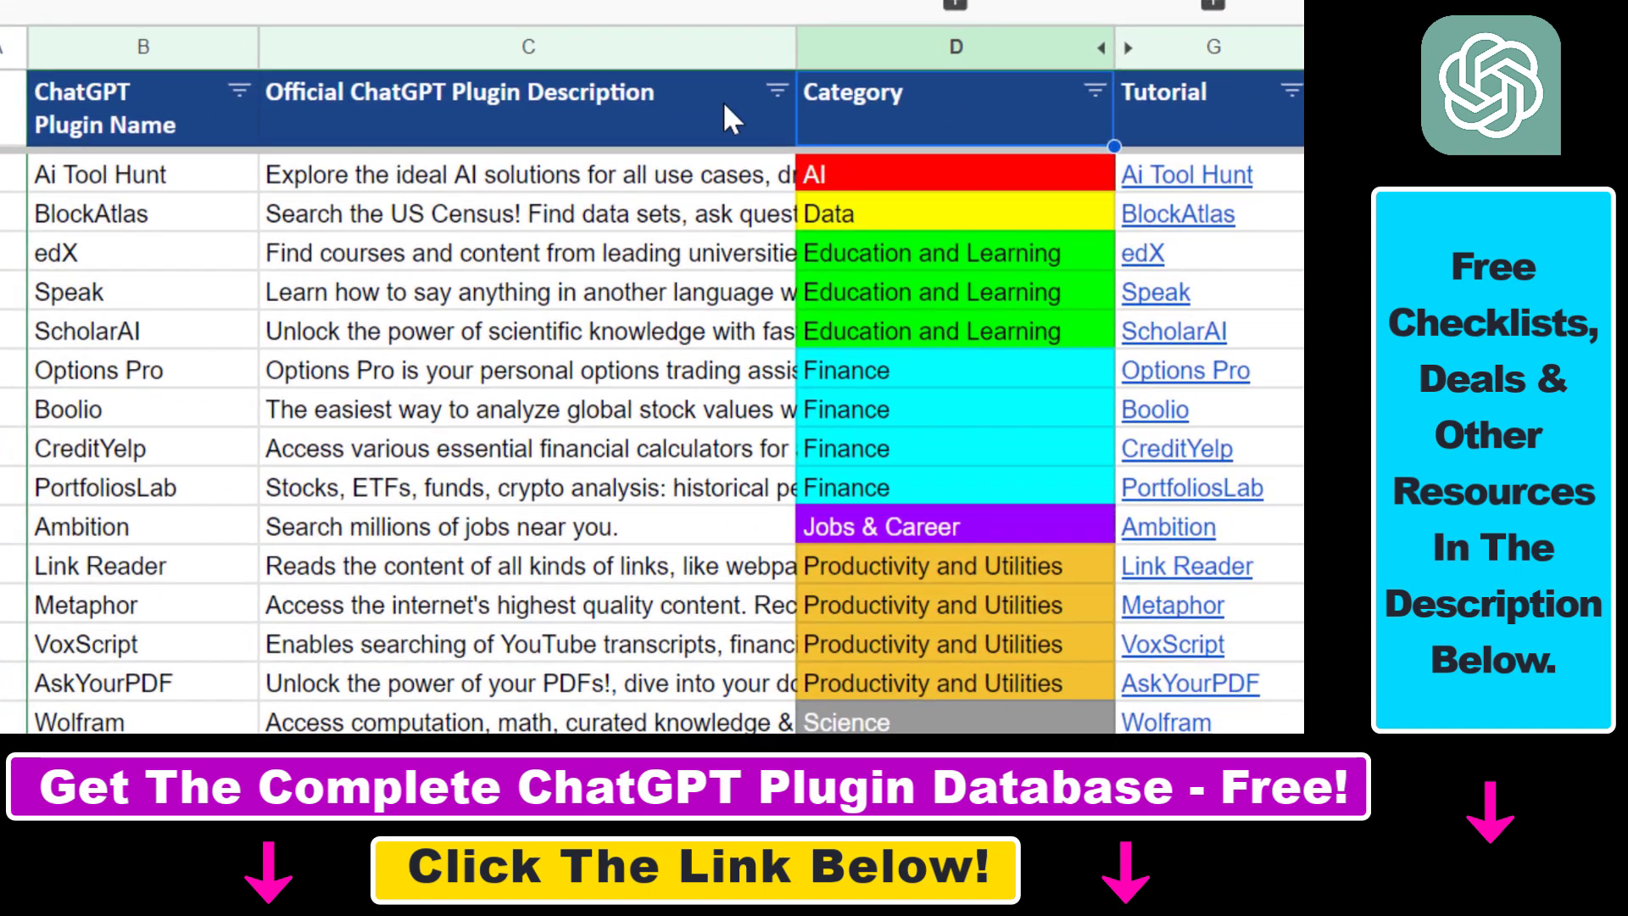
left_click(707, 125)
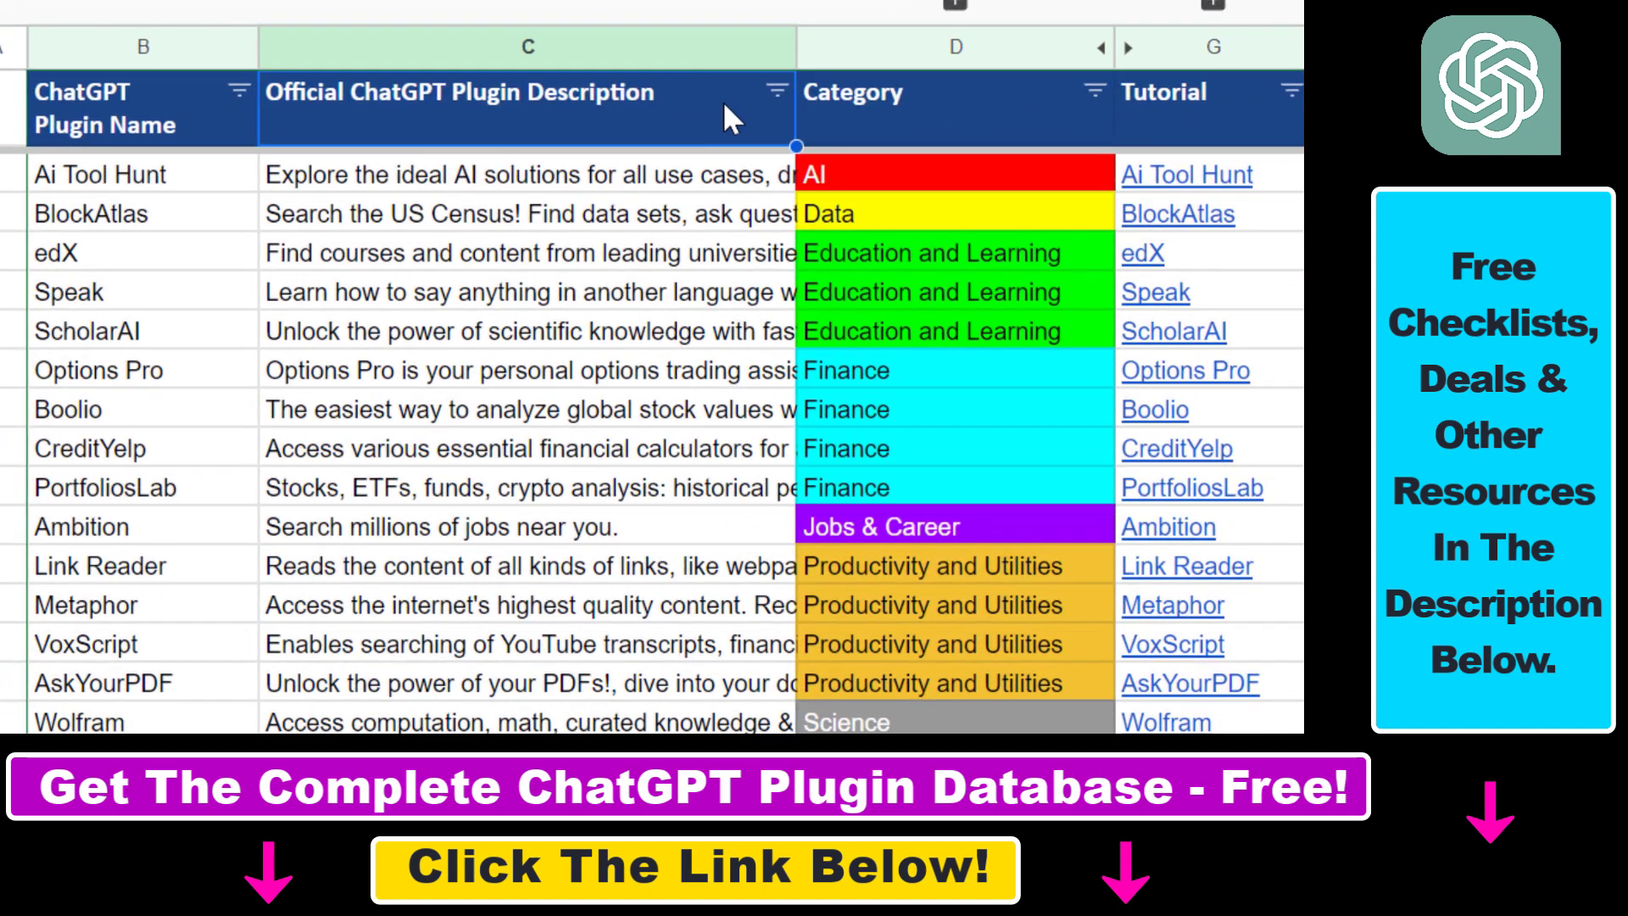
left_click(156, 136)
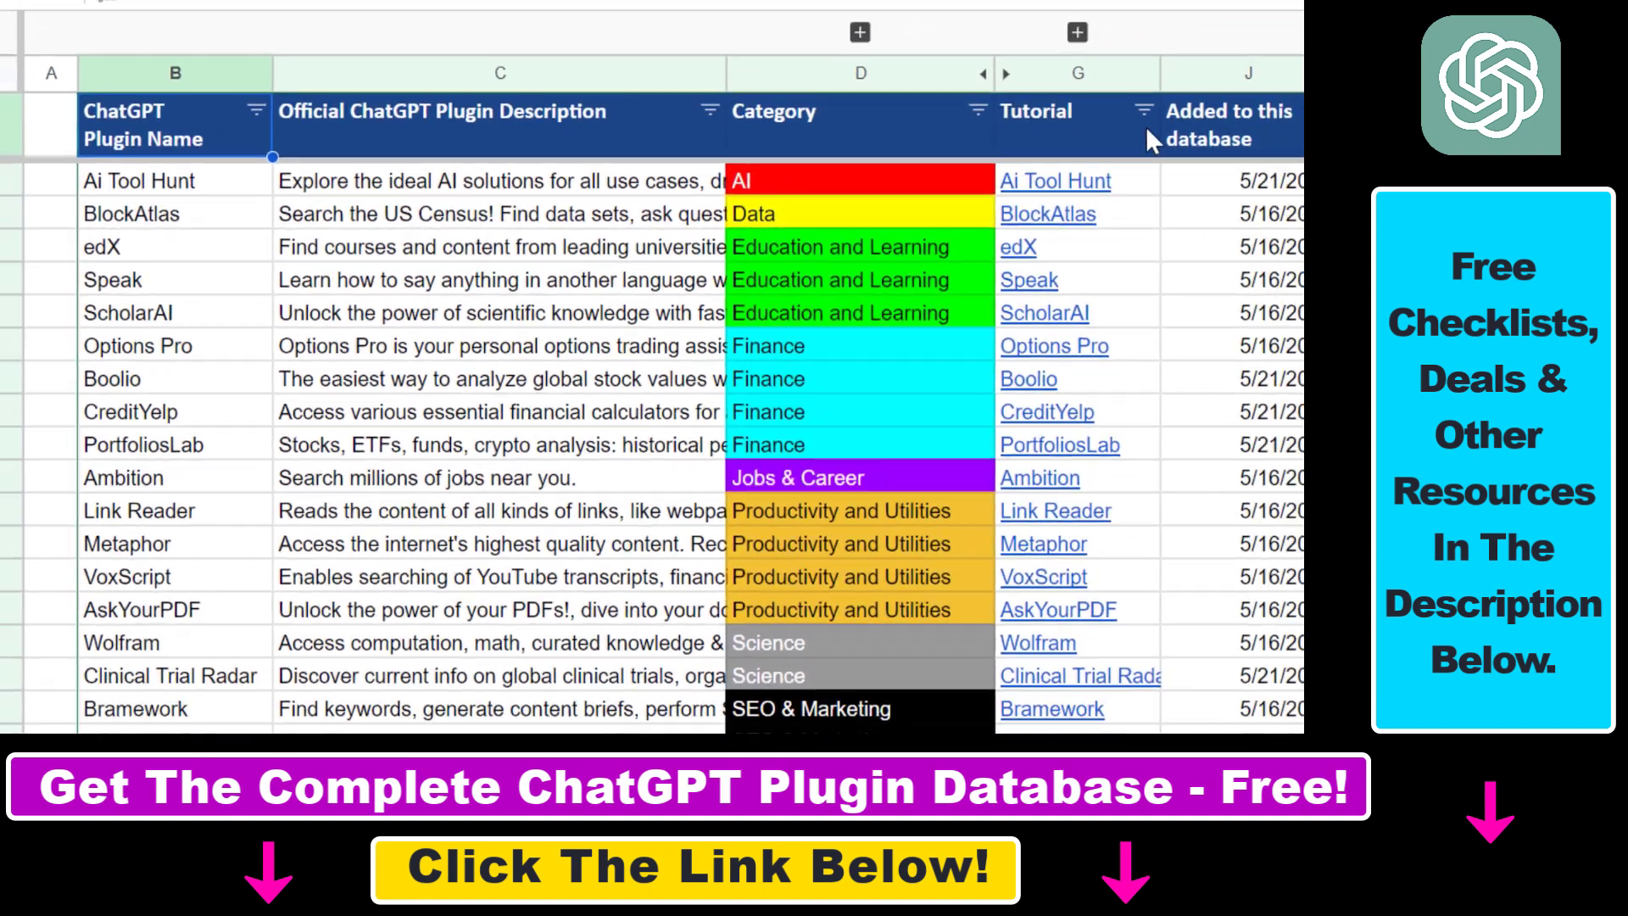
left_click(1147, 125)
left_click(1225, 123)
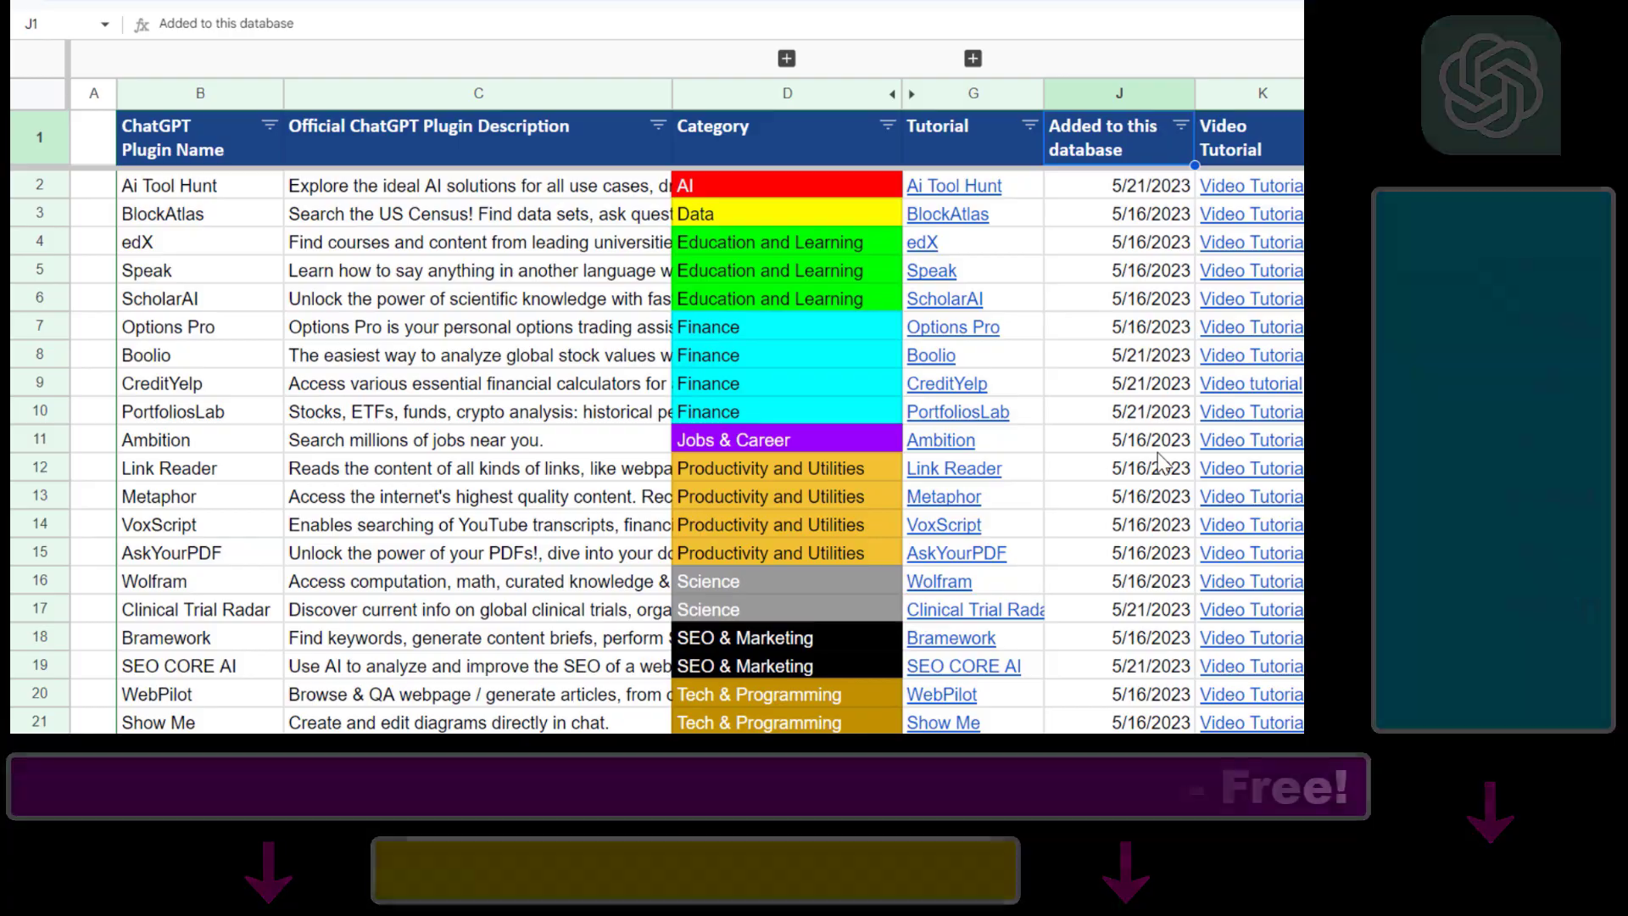